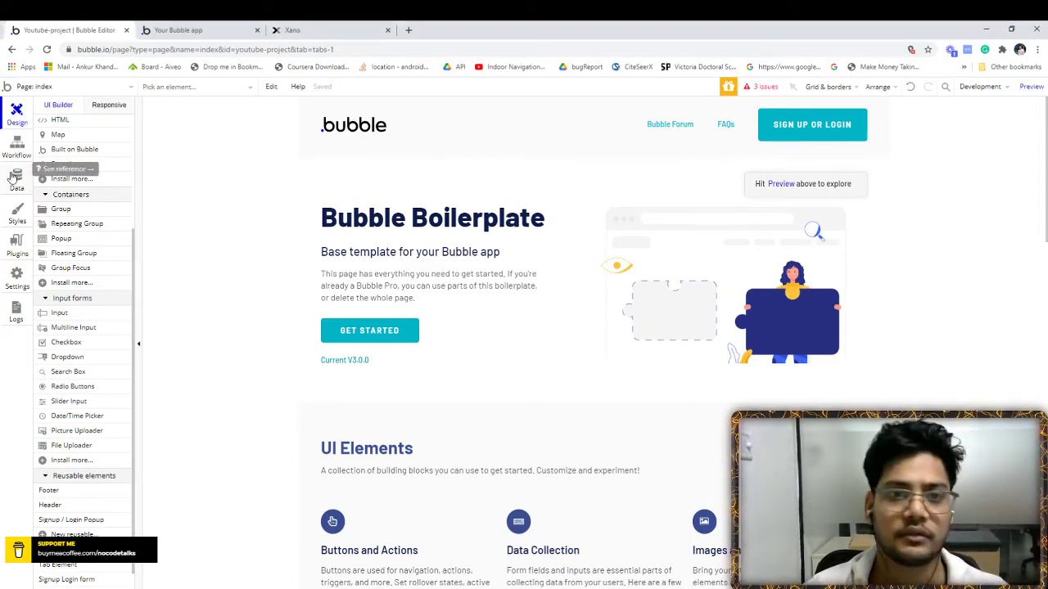
Open the Signup / Login Popup reusable element and go to the workflow of its SIGN UP button.
{"action": "left_click", "coordinate": [105, 90]}
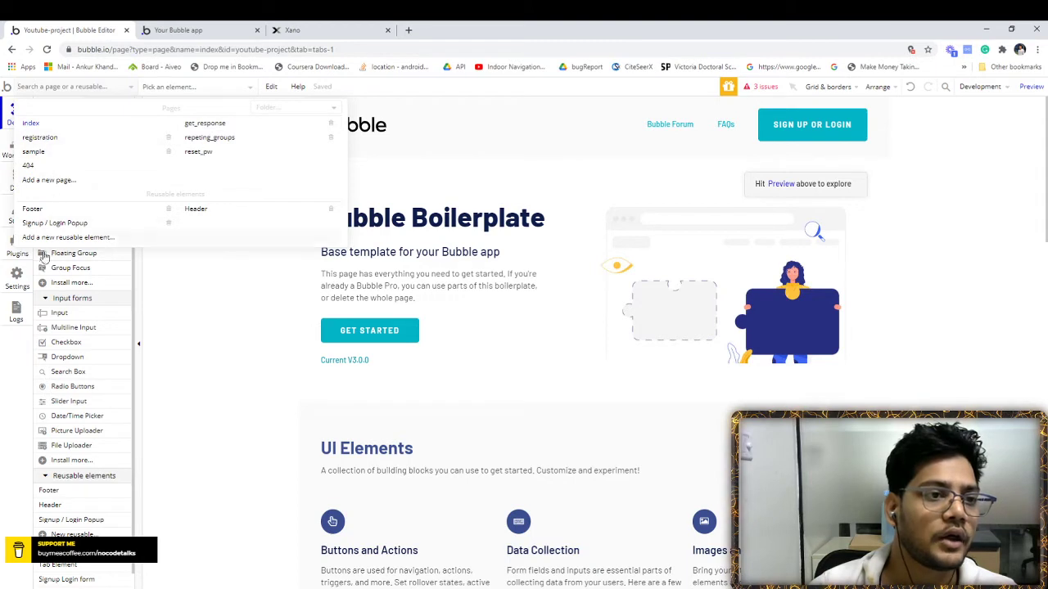
{"action": "left_click", "coordinate": [47, 222]}
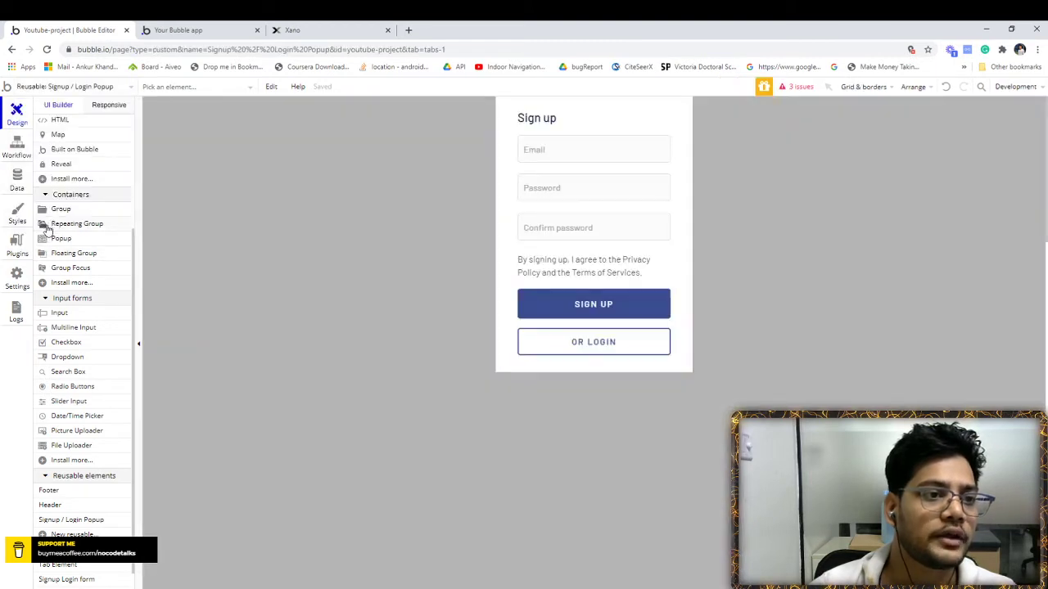
{"action": "left_click", "coordinate": [564, 305]}
{"action": "double_click", "coordinate": [535, 304]}
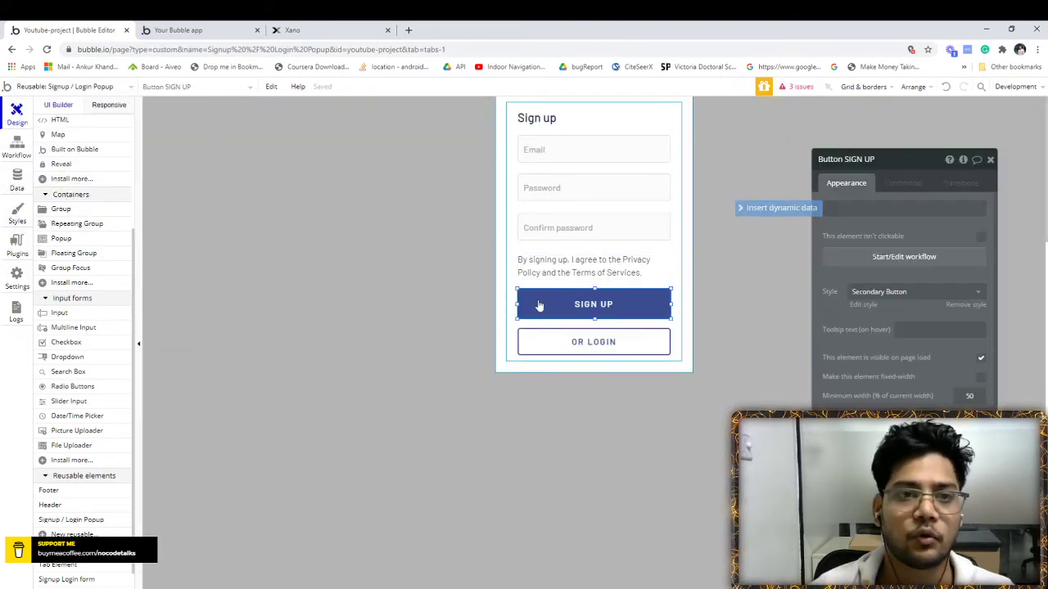
{"action": "left_click", "coordinate": [892, 259]}
Delete the Sign the user up and Hide Signup / Login Popup actions from the SIGN UP button workflow.
{"action": "left_click", "coordinate": [94, 230]}
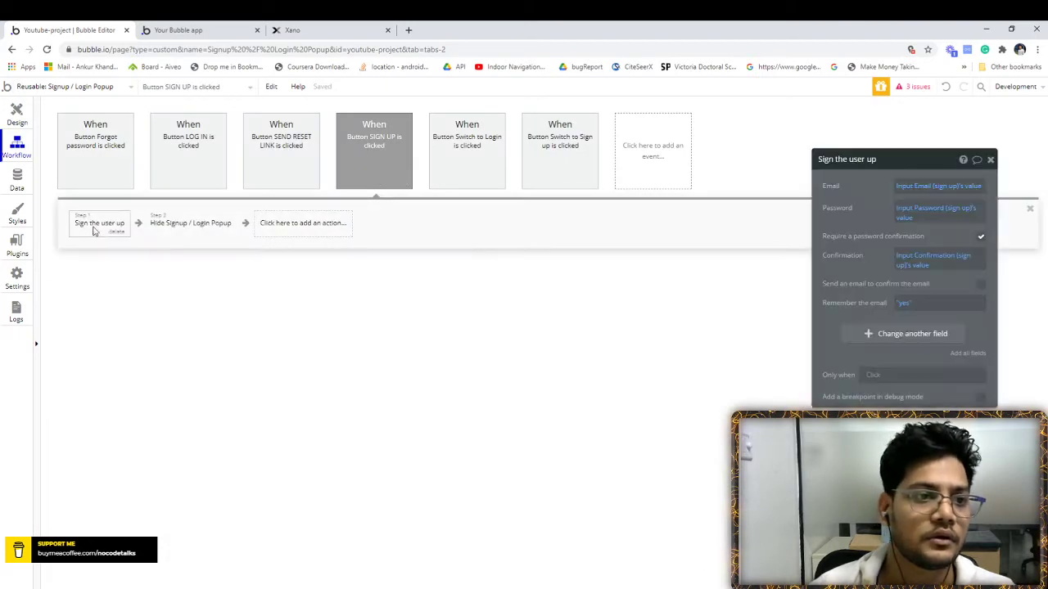
{"action": "key", "text": "Delete"}
{"action": "left_click", "coordinate": [147, 236]}
{"action": "key", "text": "Delete"}
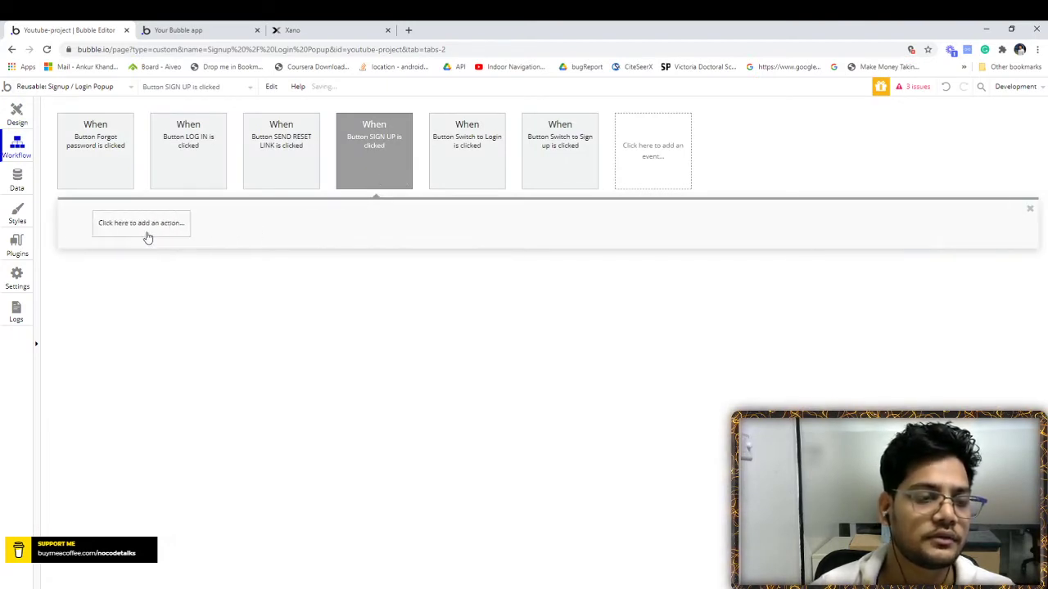
Add the Auth - Sign up plugin action to the SIGN UP button workflow.
{"action": "left_click", "coordinate": [95, 235]}
{"action": "mouse_move", "coordinate": [116, 388]}
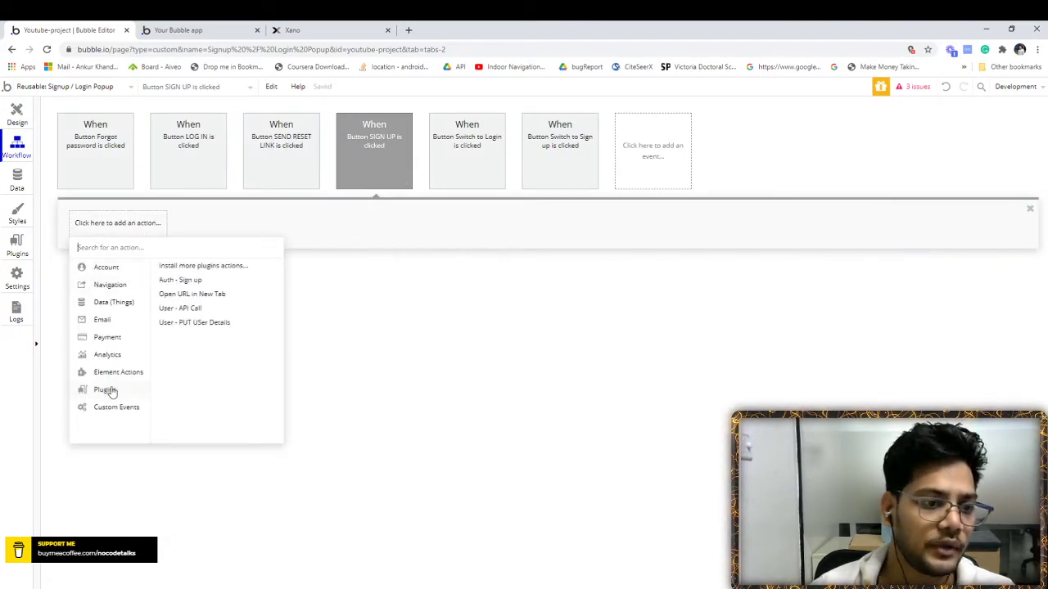
{"action": "left_click", "coordinate": [189, 281]}
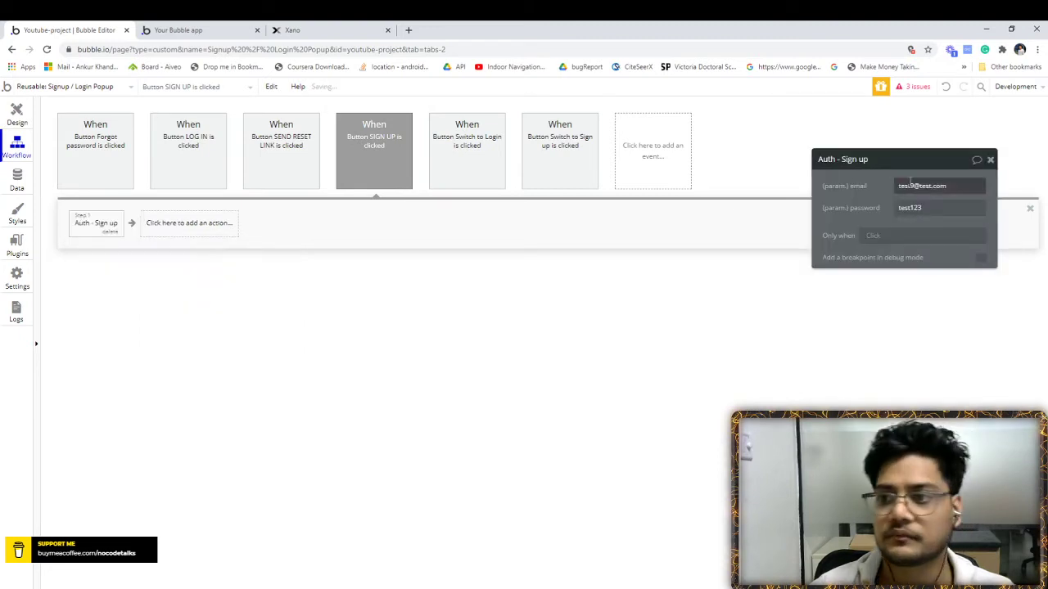
Bind the action's email parameter to Input Email (sign up)'s value and its password parameter to Input Password (sign up)'s value.
{"action": "left_click", "coordinate": [798, 188]}
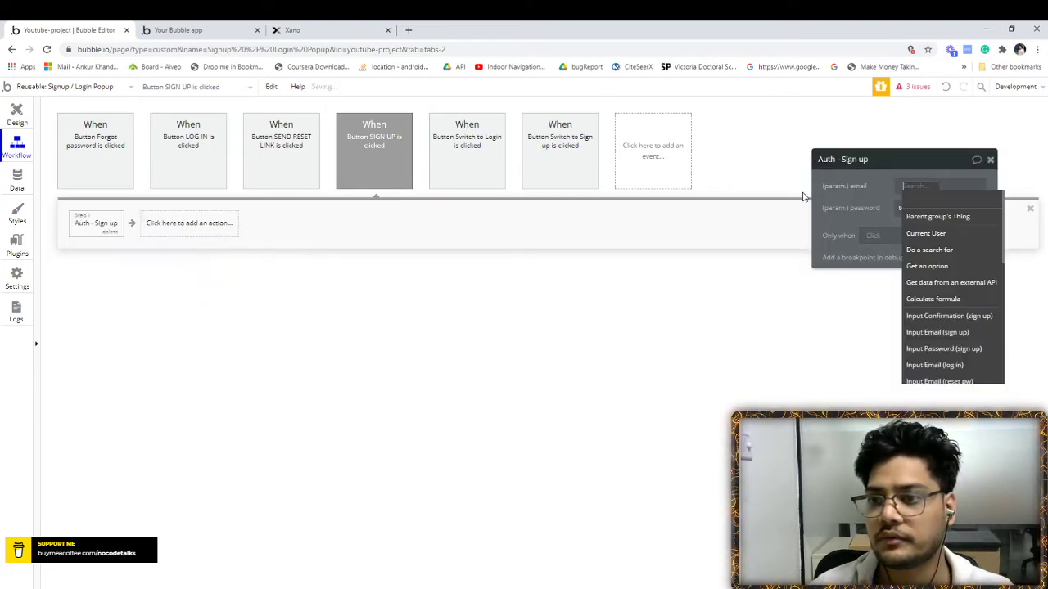
{"action": "left_click", "coordinate": [956, 332]}
{"action": "left_click", "coordinate": [911, 210]}
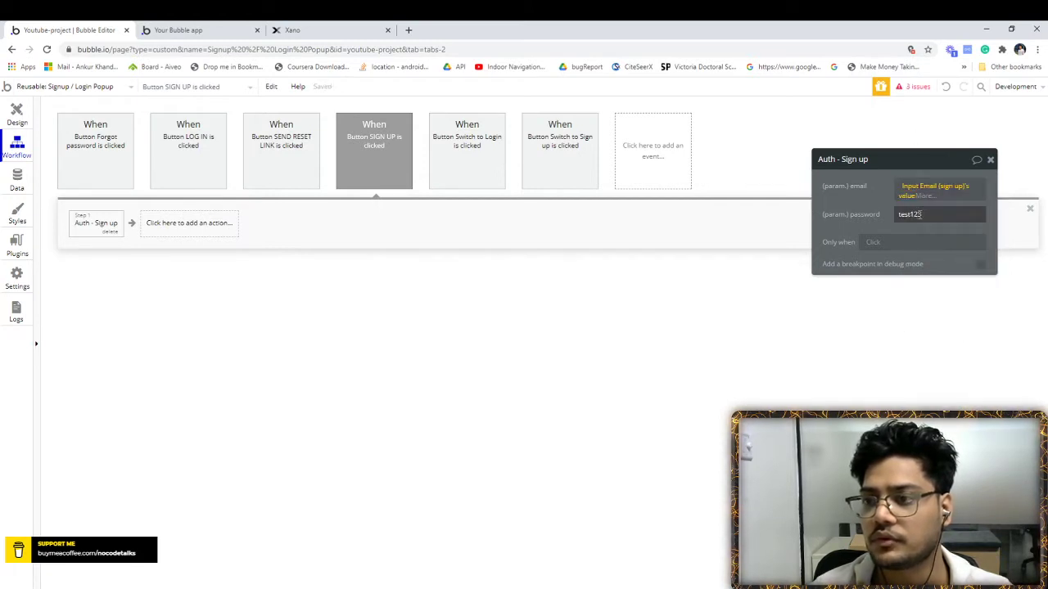
{"action": "double_click", "coordinate": [917, 215]}
{"action": "left_click", "coordinate": [774, 215]}
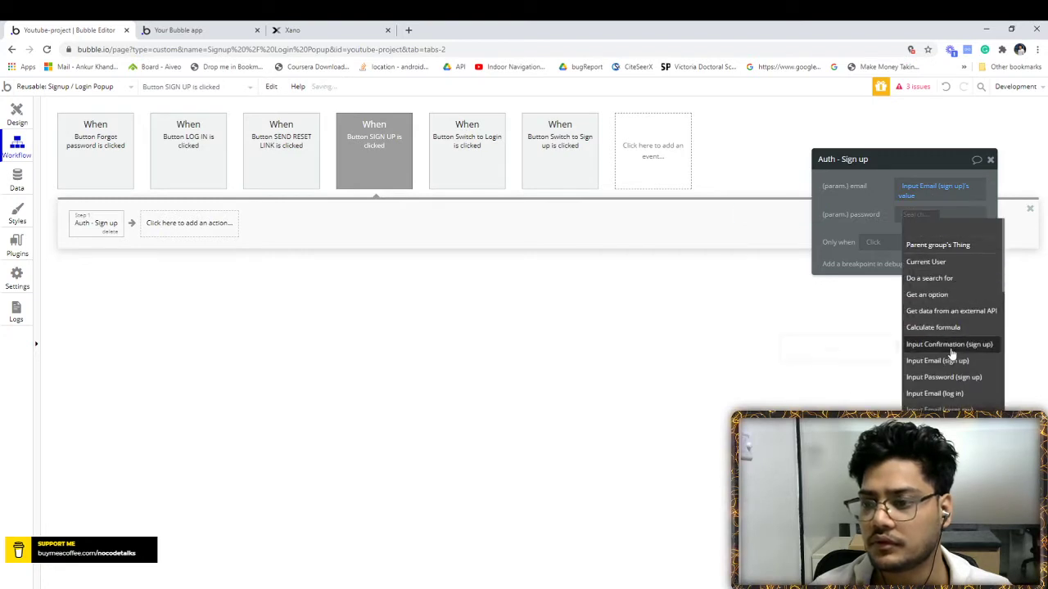
{"action": "left_click", "coordinate": [937, 377]}
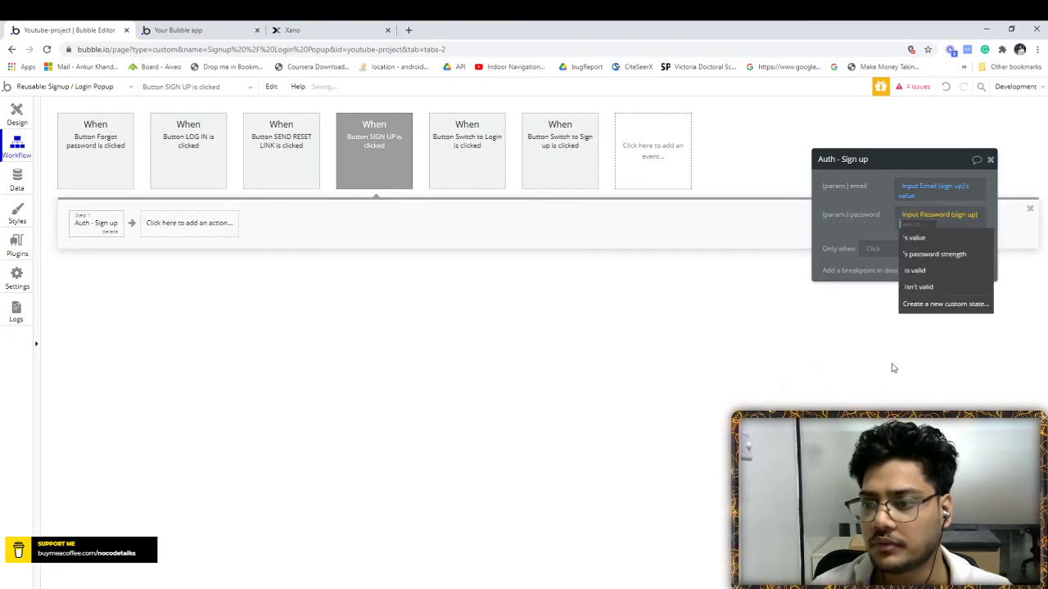
{"action": "left_click", "coordinate": [930, 242]}
{"action": "left_click", "coordinate": [989, 158]}
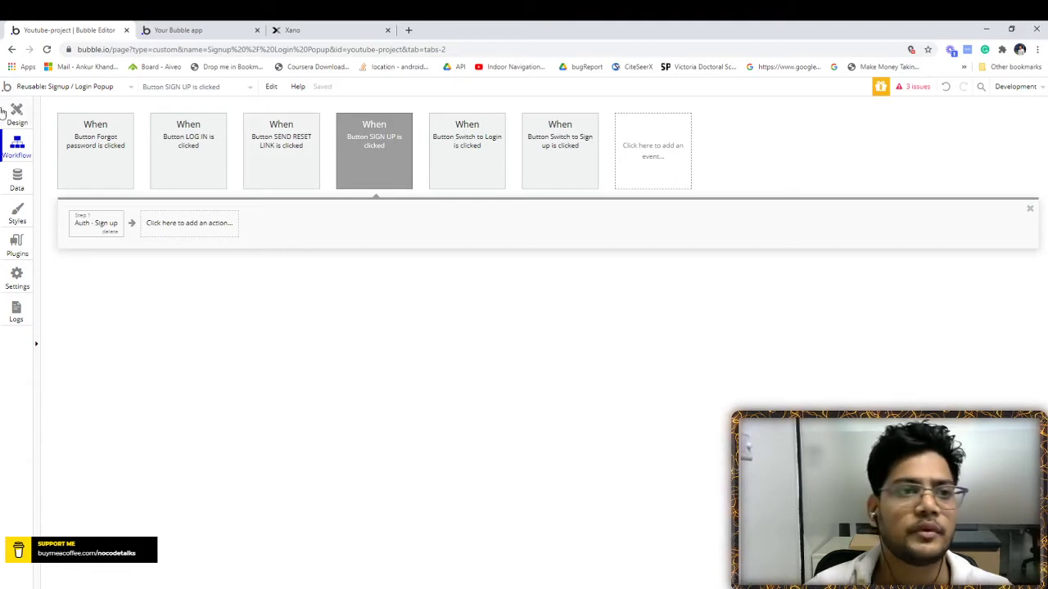
Return to the design view, open the index page and launch its preview.
{"action": "left_click", "coordinate": [15, 114]}
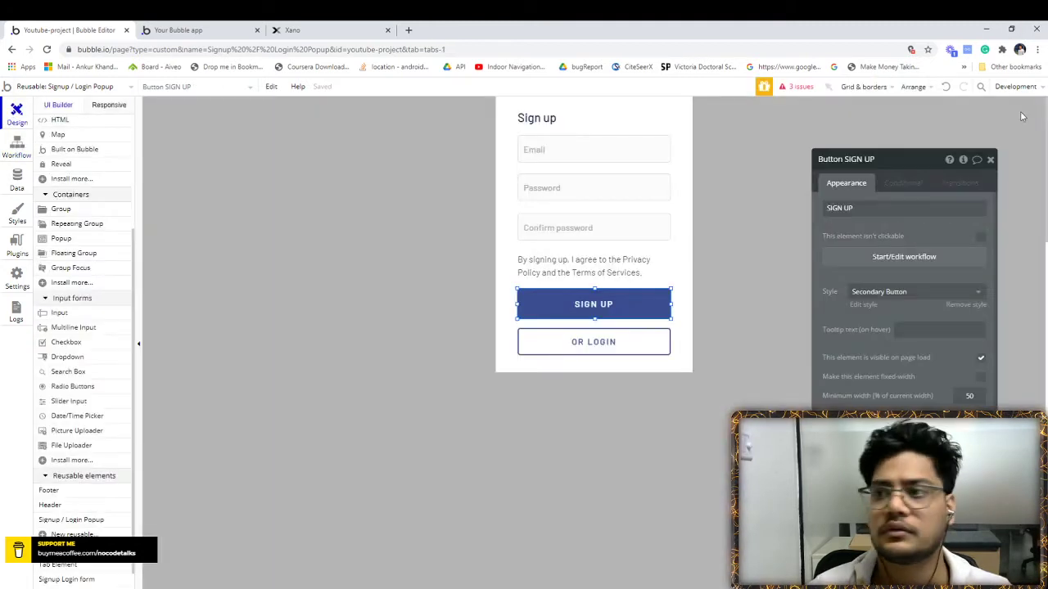
{"action": "left_click", "coordinate": [64, 92]}
{"action": "left_click", "coordinate": [49, 151]}
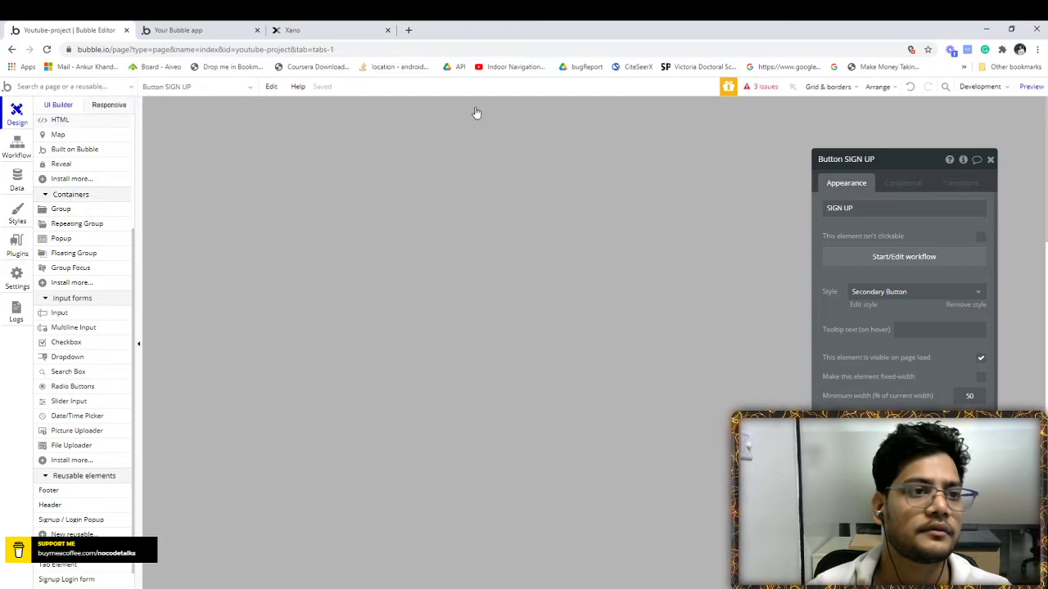
{"action": "left_click", "coordinate": [1027, 87]}
Switch to Xano and open the Employer table in the database to examine its existing records.
{"action": "left_click", "coordinate": [381, 34]}
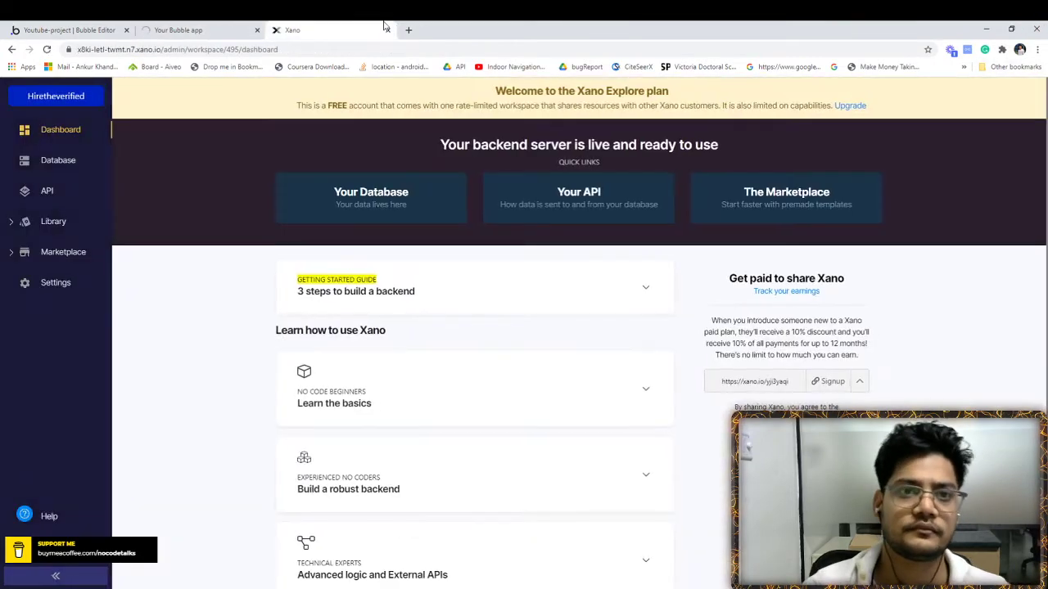
{"action": "left_click", "coordinate": [187, 29]}
{"action": "left_click", "coordinate": [314, 30]}
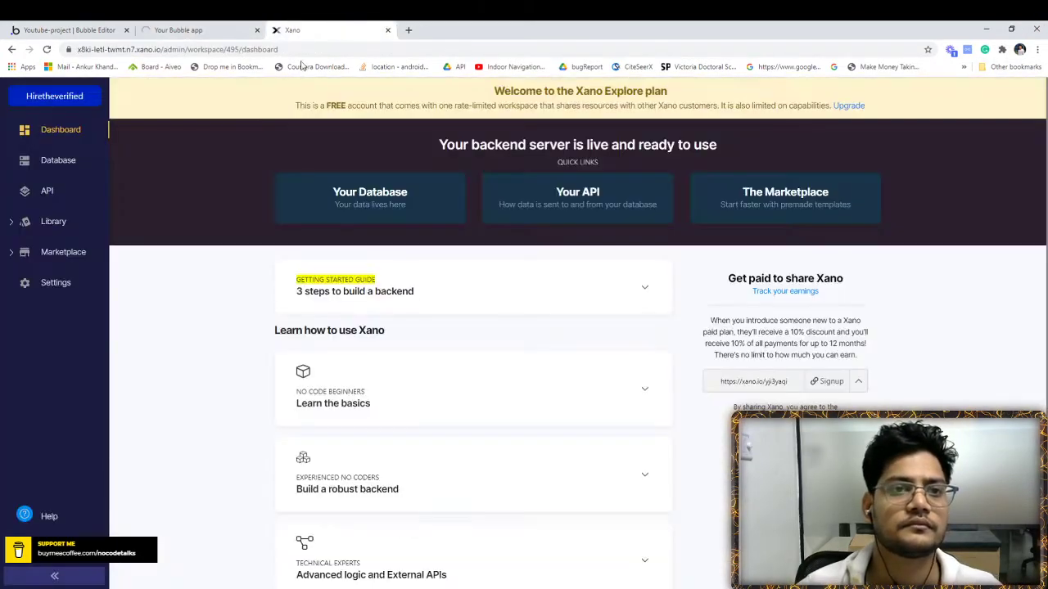
{"action": "left_click", "coordinate": [54, 162]}
{"action": "left_click", "coordinate": [188, 29]}
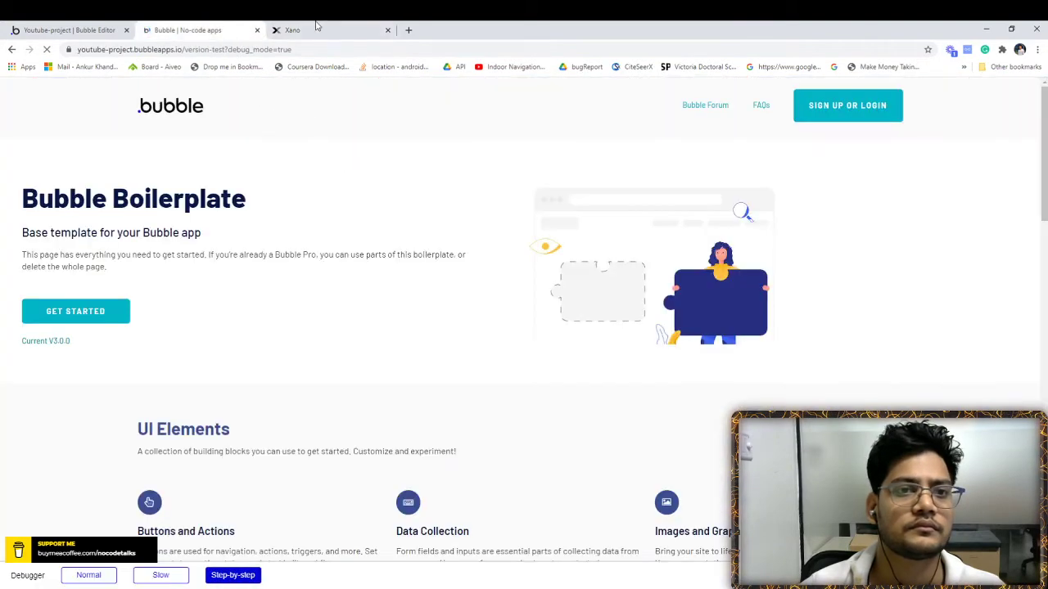
{"action": "left_click", "coordinate": [314, 30]}
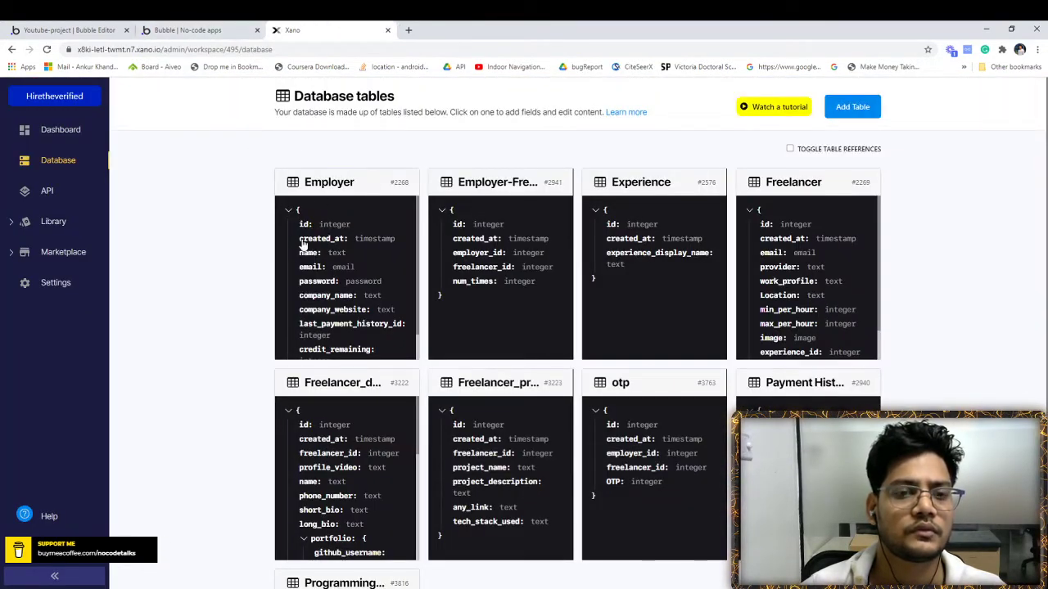
{"action": "left_click", "coordinate": [307, 246]}
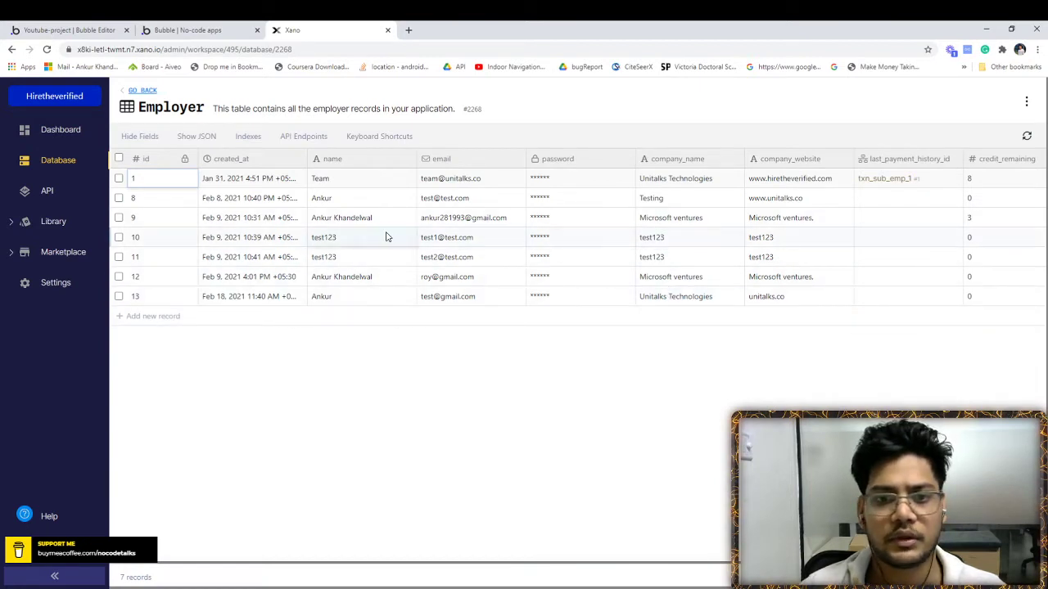
Switch to the app preview and open the sign-up form, running the paused debugger workflow.
{"action": "left_click", "coordinate": [192, 31]}
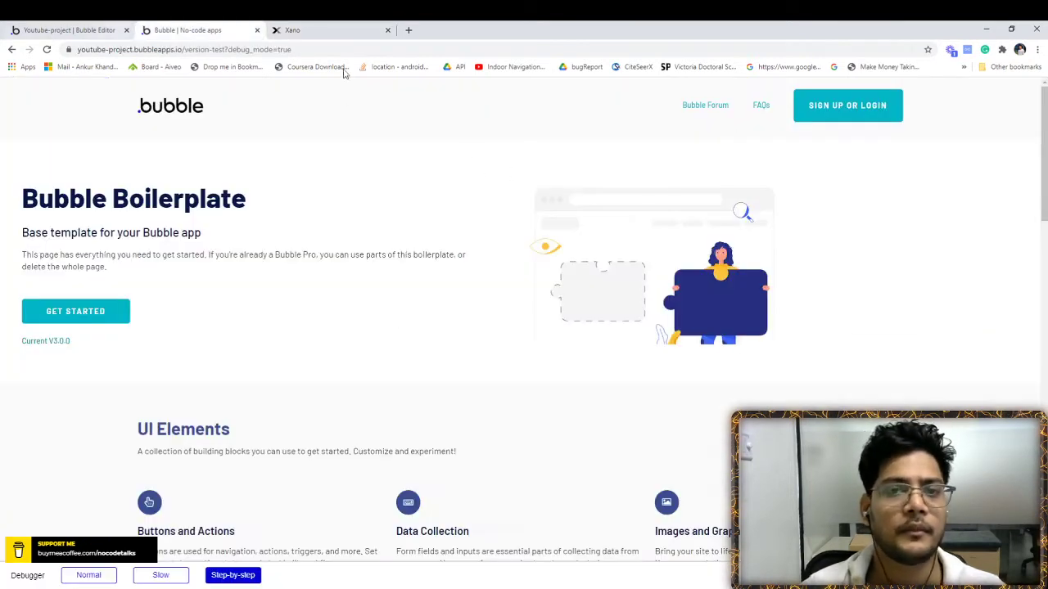
{"action": "left_click", "coordinate": [826, 119]}
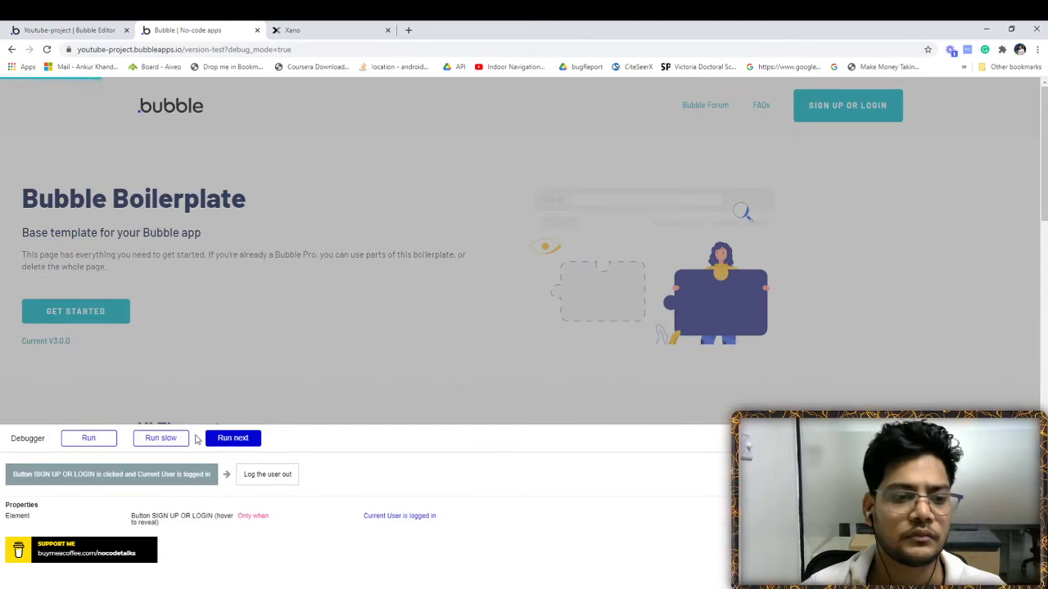
{"action": "left_click", "coordinate": [88, 440]}
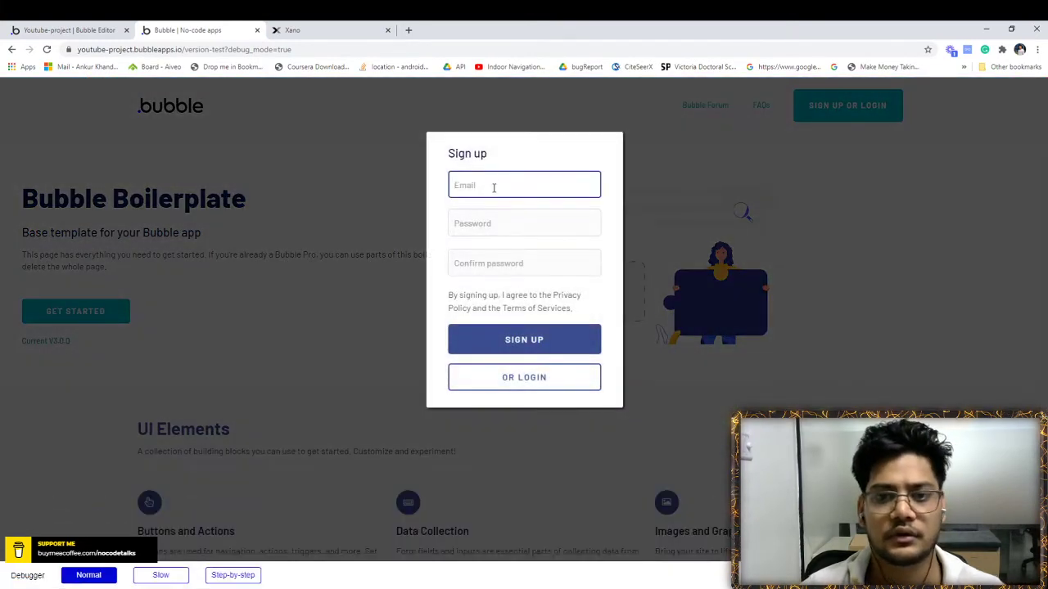
Fill in the sign-up form's email with an address already used in Xano's Employer table, checking the table for it.
{"action": "type", "text": "test"}
{"action": "left_click", "coordinate": [337, 26]}
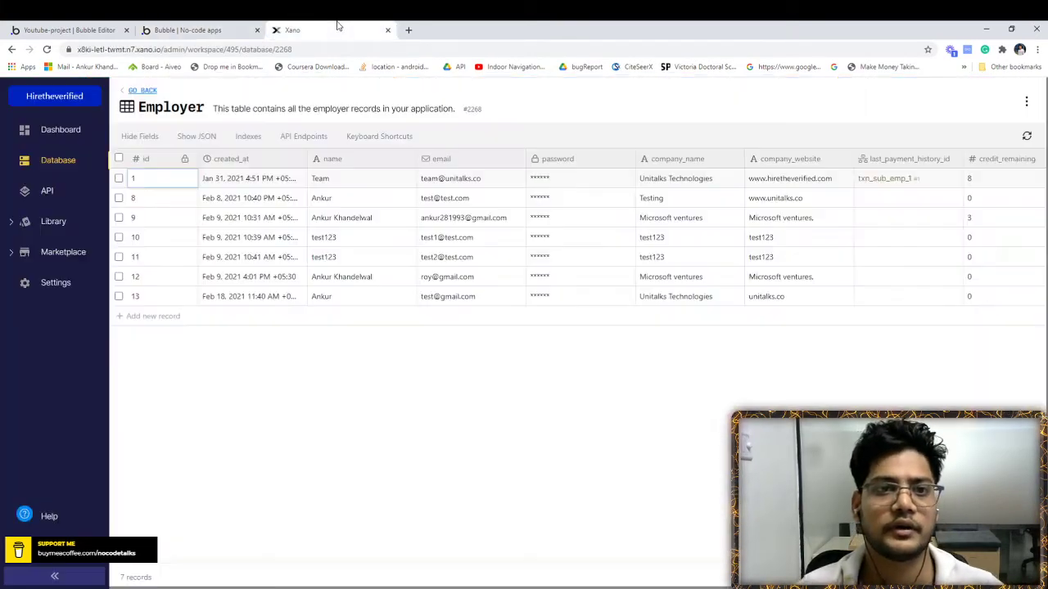
{"action": "left_click", "coordinate": [196, 29]}
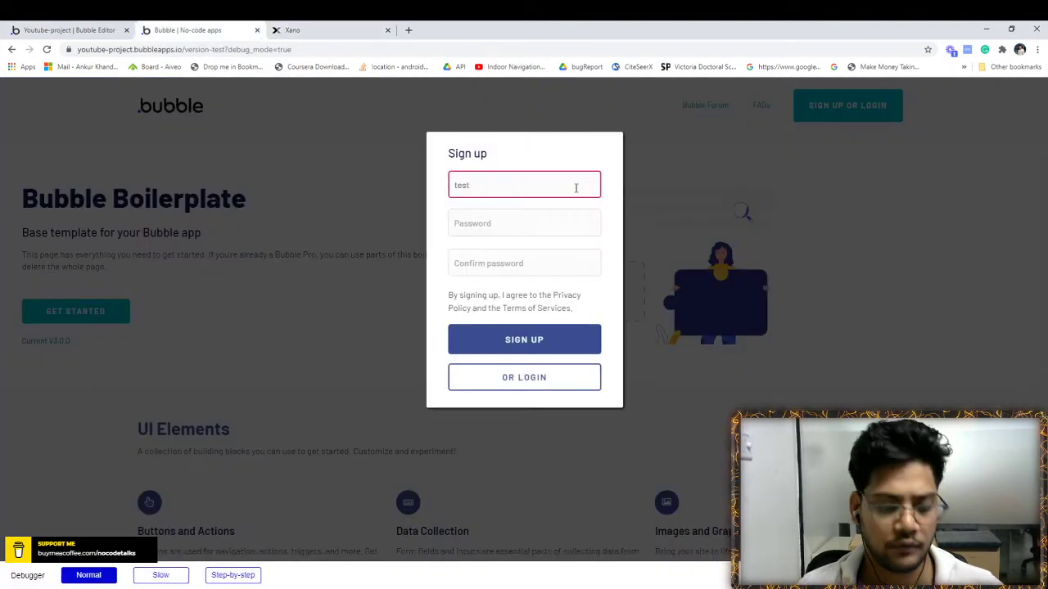
{"action": "type", "text": "st1@test."}
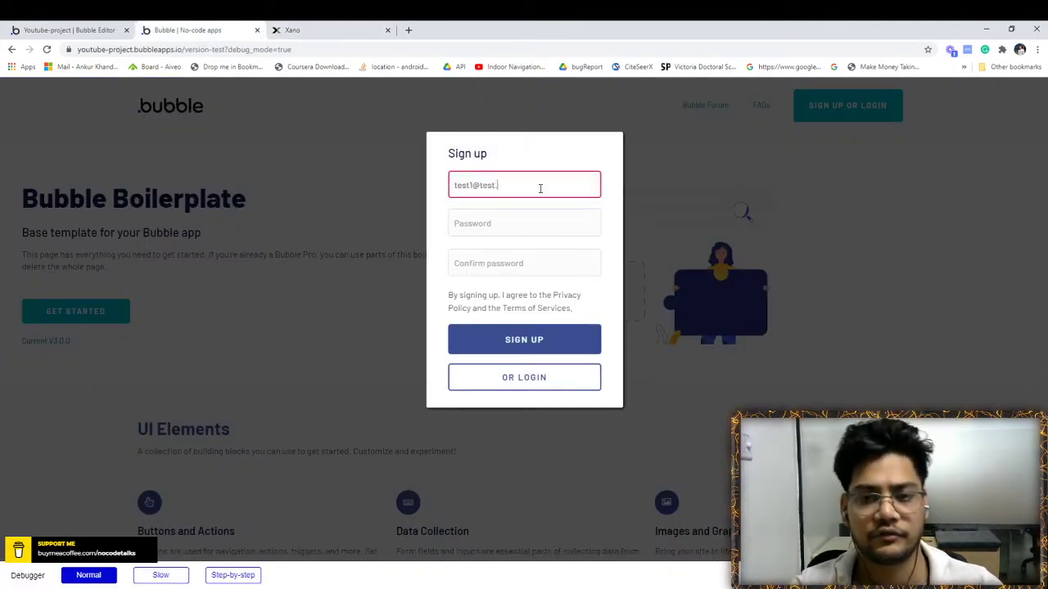
{"action": "type", "text": "com"}
{"action": "key", "text": "Tab"}
Enter the account password and its confirmation, submit the sign-up form and dismiss the resulting alert.
{"action": "type", "text": "•"}
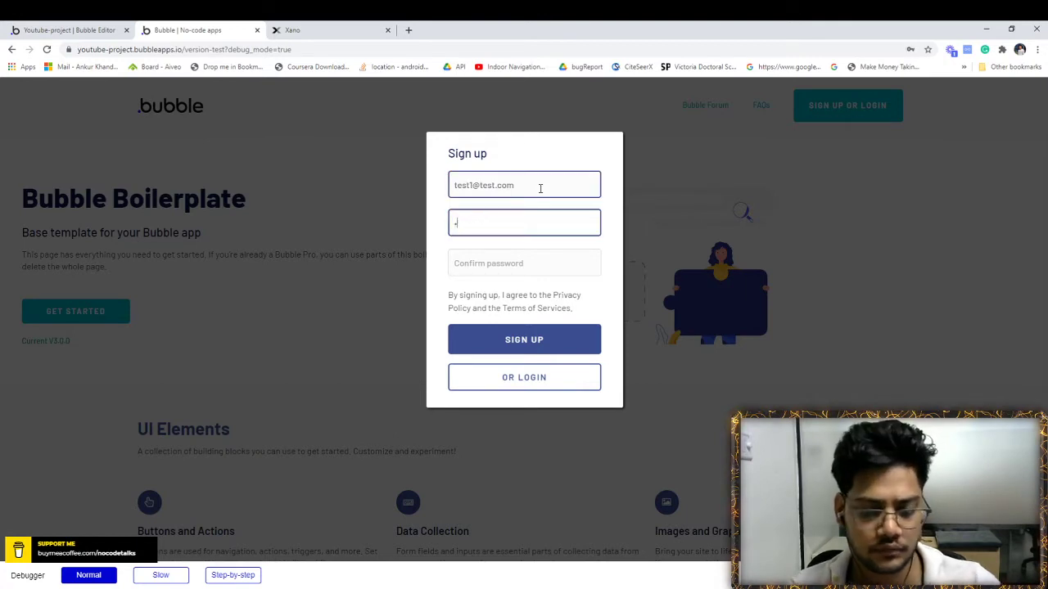
{"action": "type", "text": "••••••"}
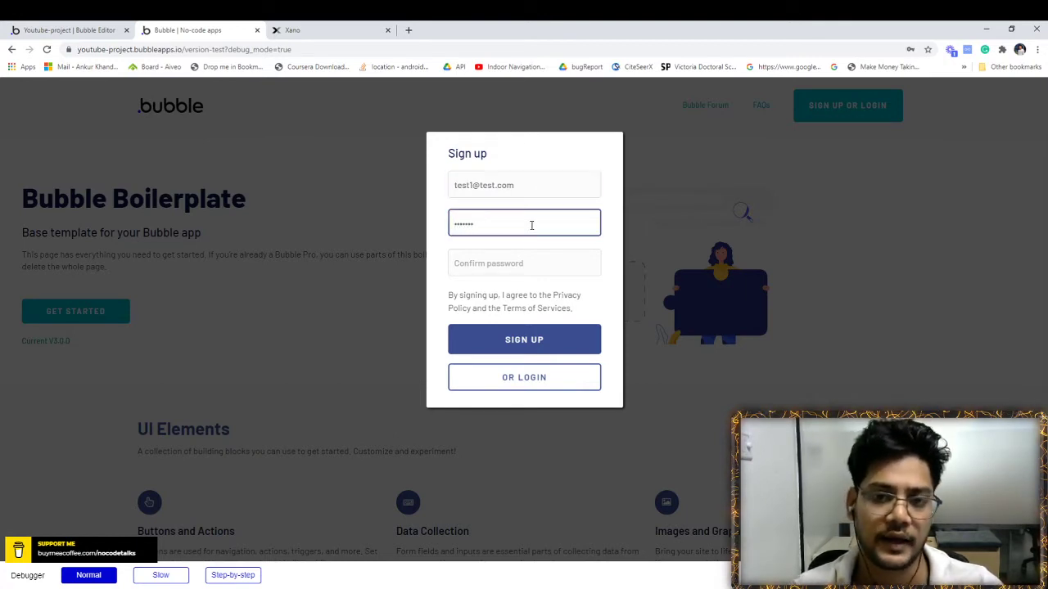
{"action": "left_click", "coordinate": [524, 252]}
{"action": "type", "text": "••••••"}
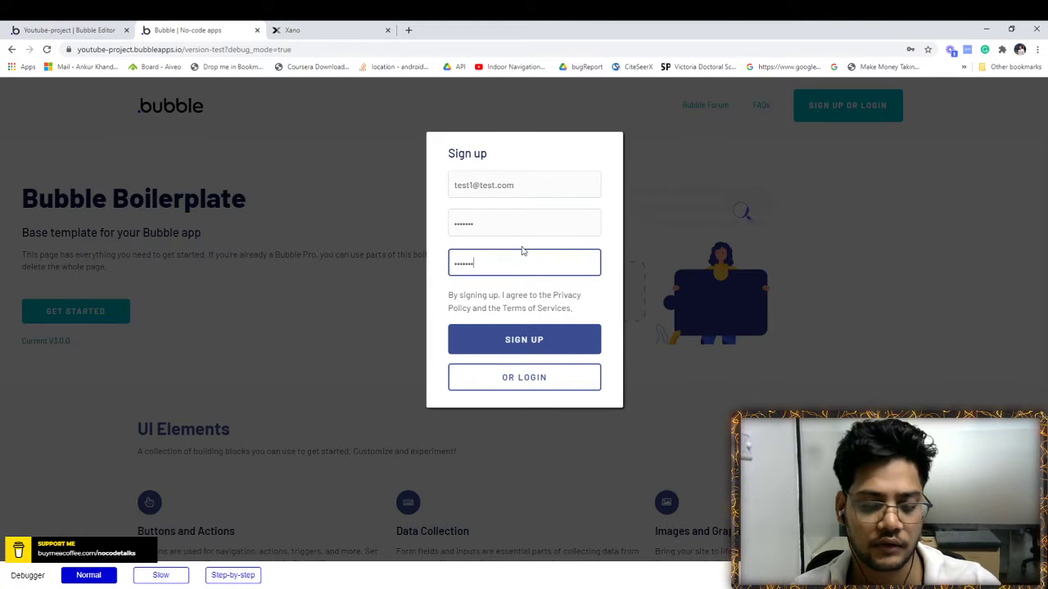
{"action": "left_click", "coordinate": [527, 340]}
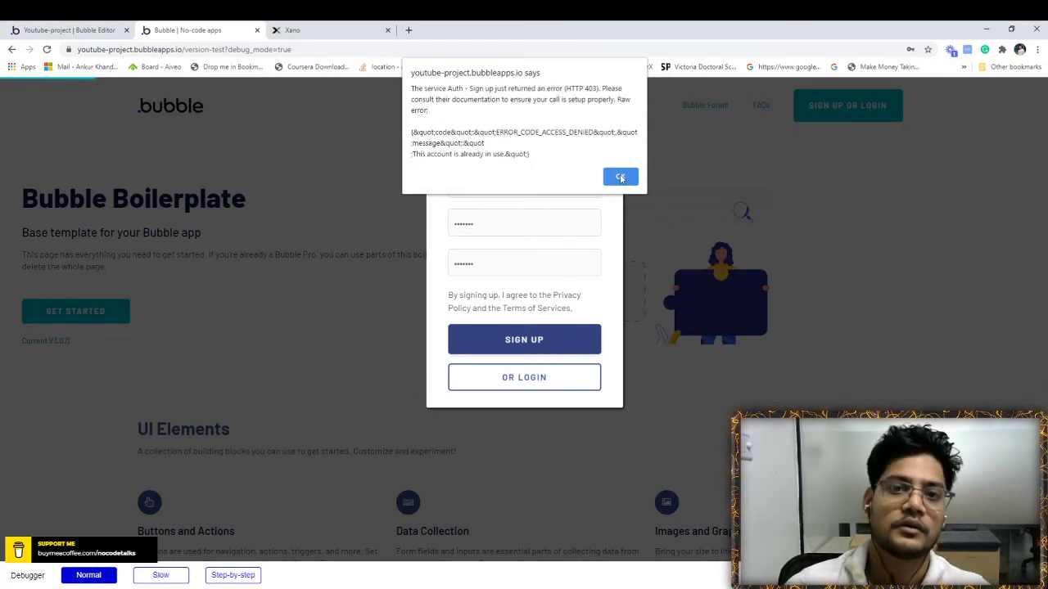
{"action": "left_click", "coordinate": [620, 178]}
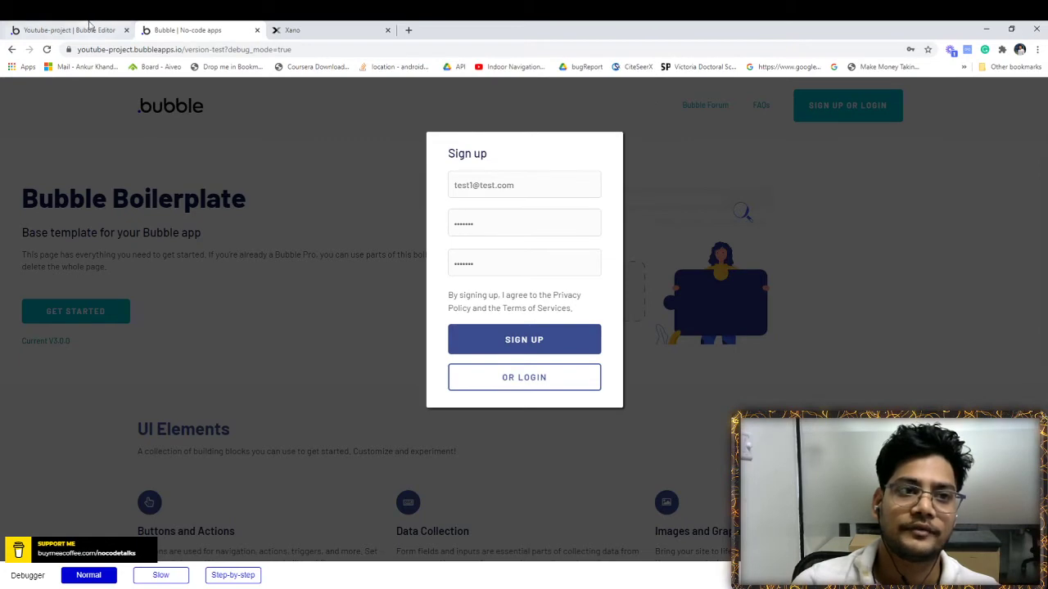
Switch to the Bubble editor and create a custom data type named Error.
{"action": "left_click", "coordinate": [90, 30]}
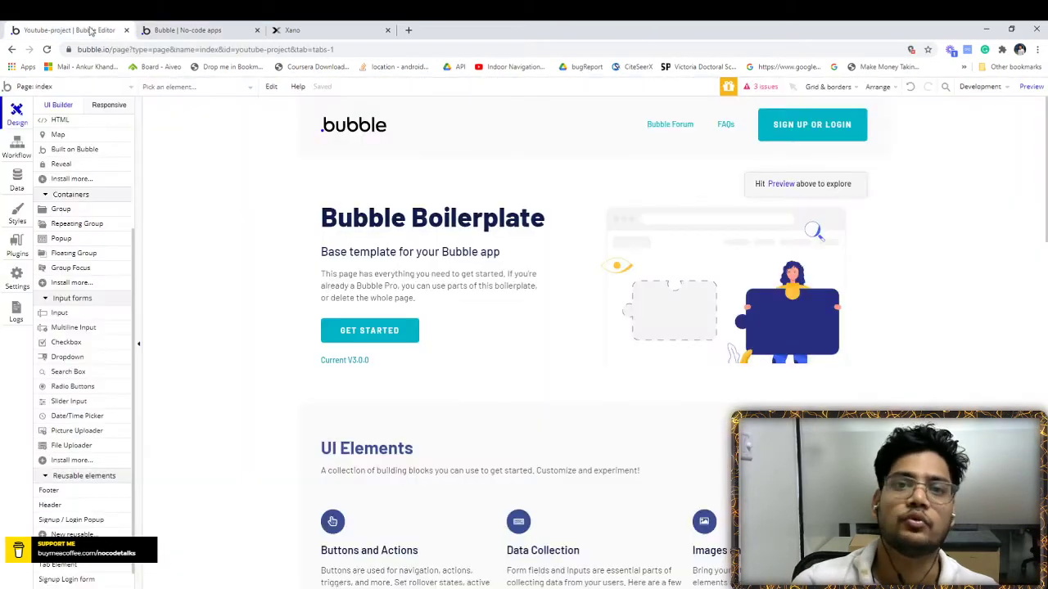
{"action": "left_click", "coordinate": [18, 149]}
{"action": "left_click", "coordinate": [18, 180]}
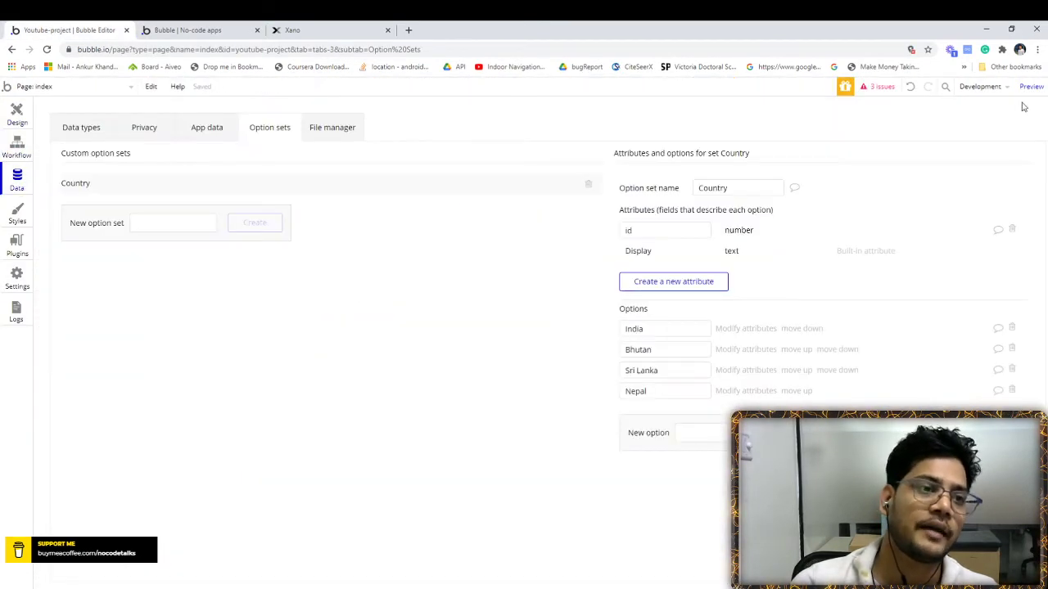
{"action": "left_click", "coordinate": [85, 133]}
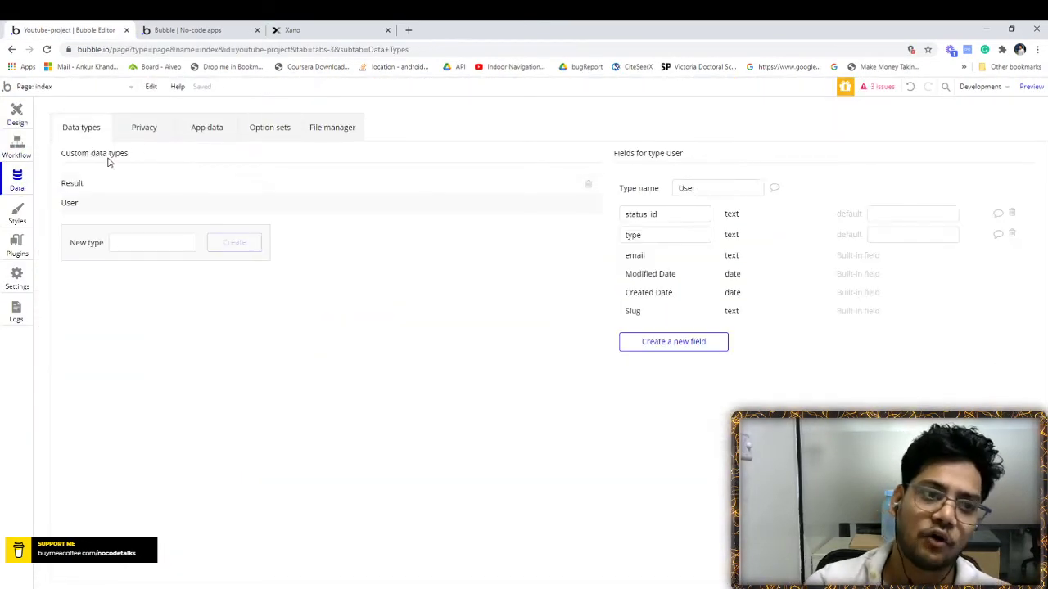
{"action": "left_click", "coordinate": [142, 242]}
{"action": "type", "text": "Error"}
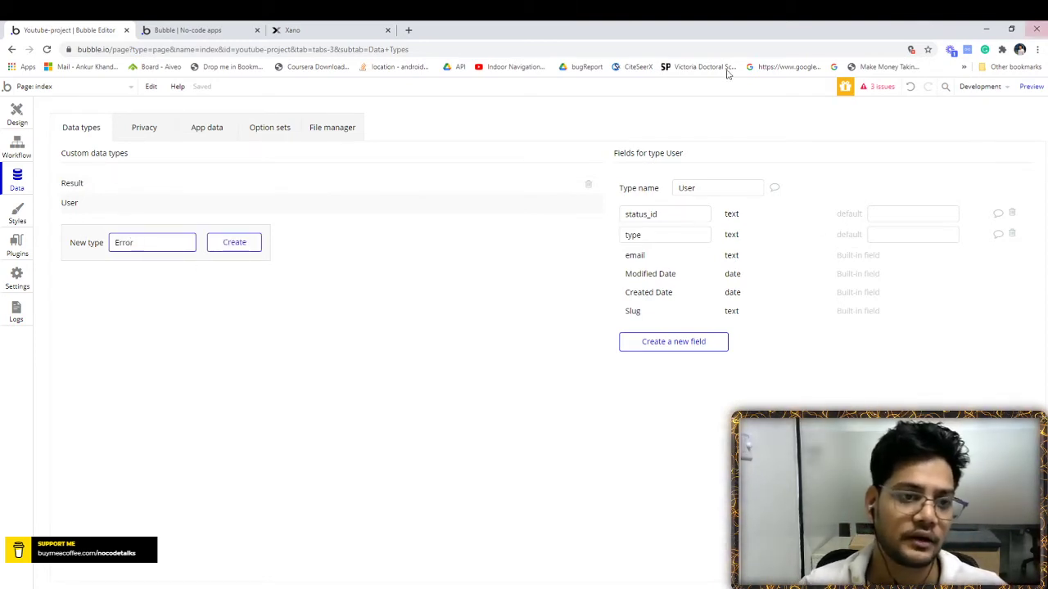
{"action": "left_click", "coordinate": [254, 244]}
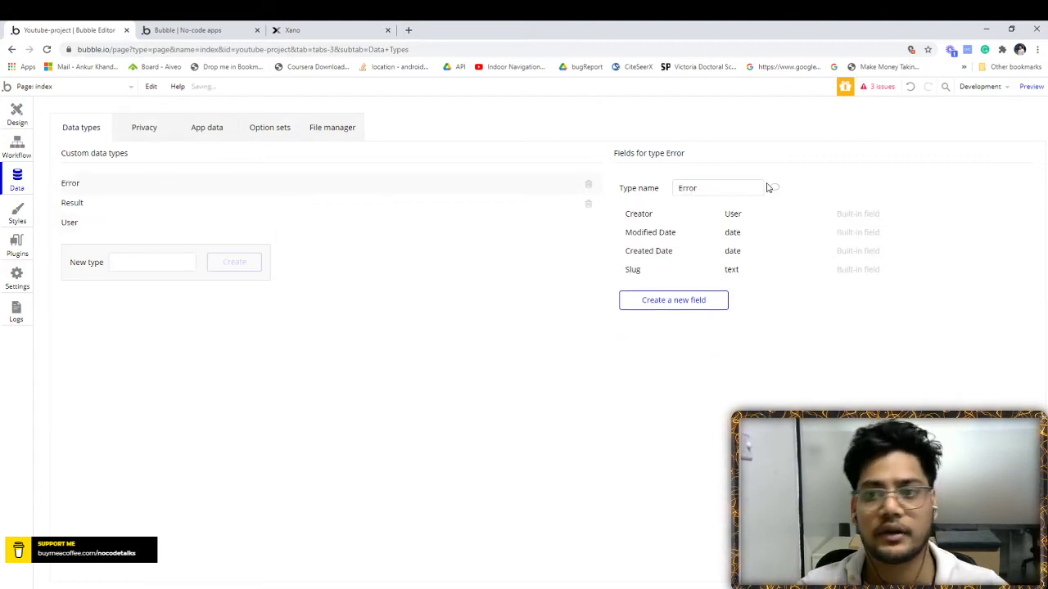
Add a field named code of type number to the Error data type.
{"action": "left_click", "coordinate": [655, 305]}
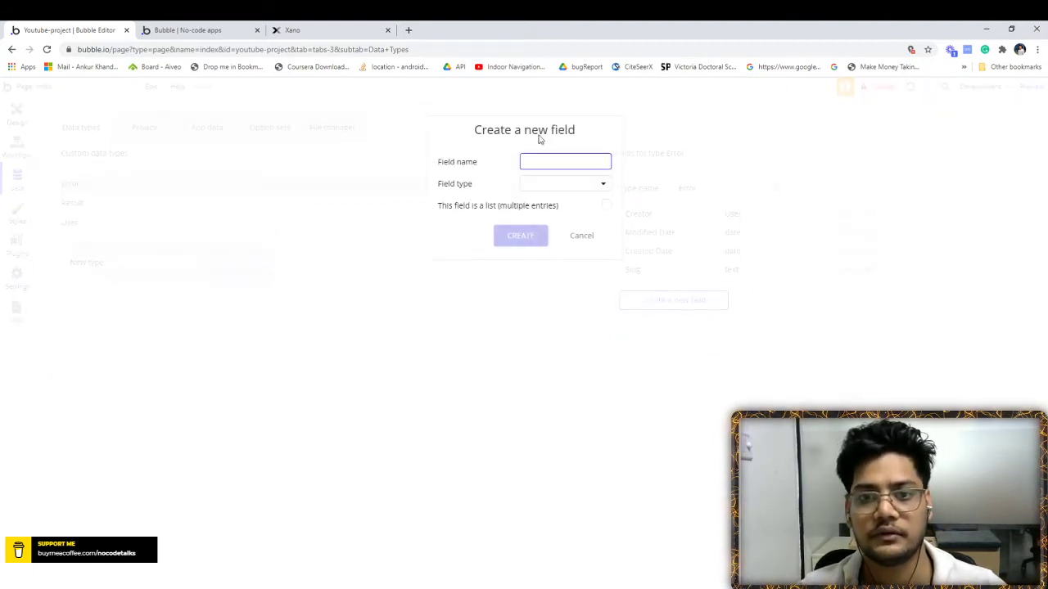
{"action": "left_click", "coordinate": [557, 187]}
{"action": "left_click", "coordinate": [540, 218]}
{"action": "left_click", "coordinate": [521, 236]}
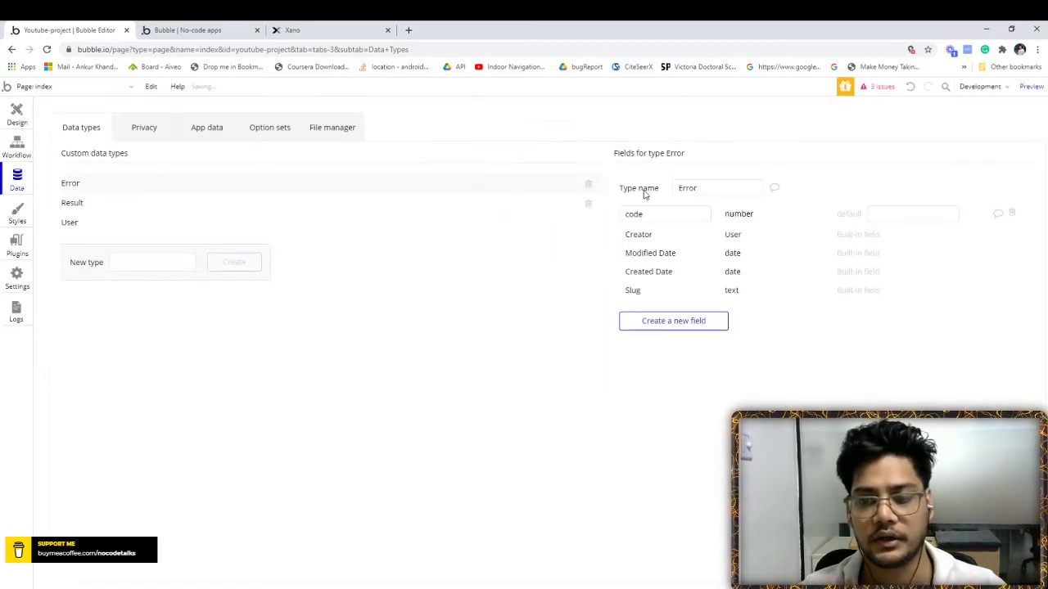
Add a field named message of type text to the Error data type.
{"action": "left_click", "coordinate": [666, 320]}
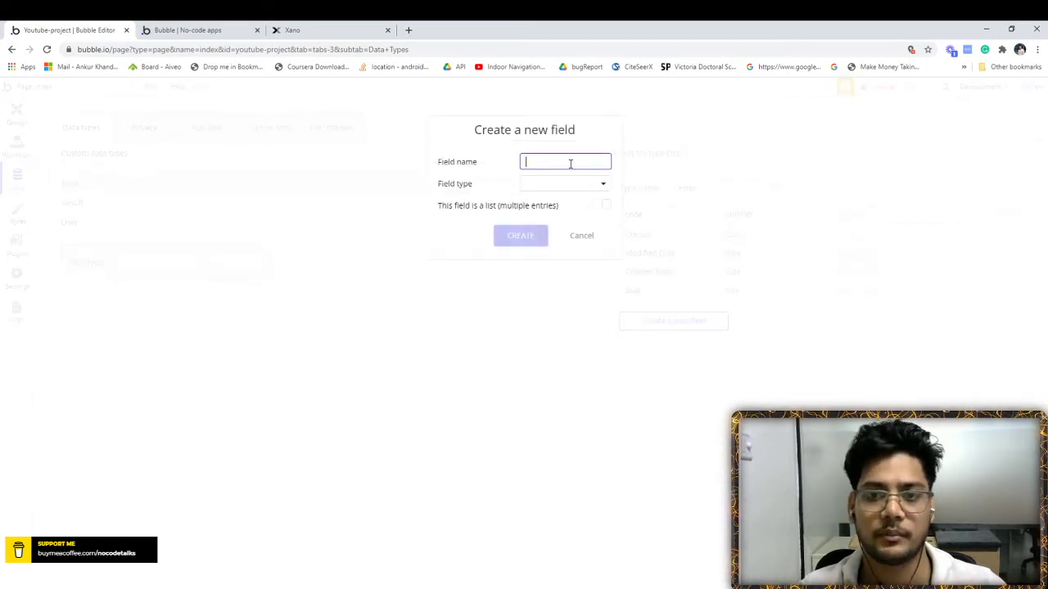
{"action": "type", "text": "ne"}
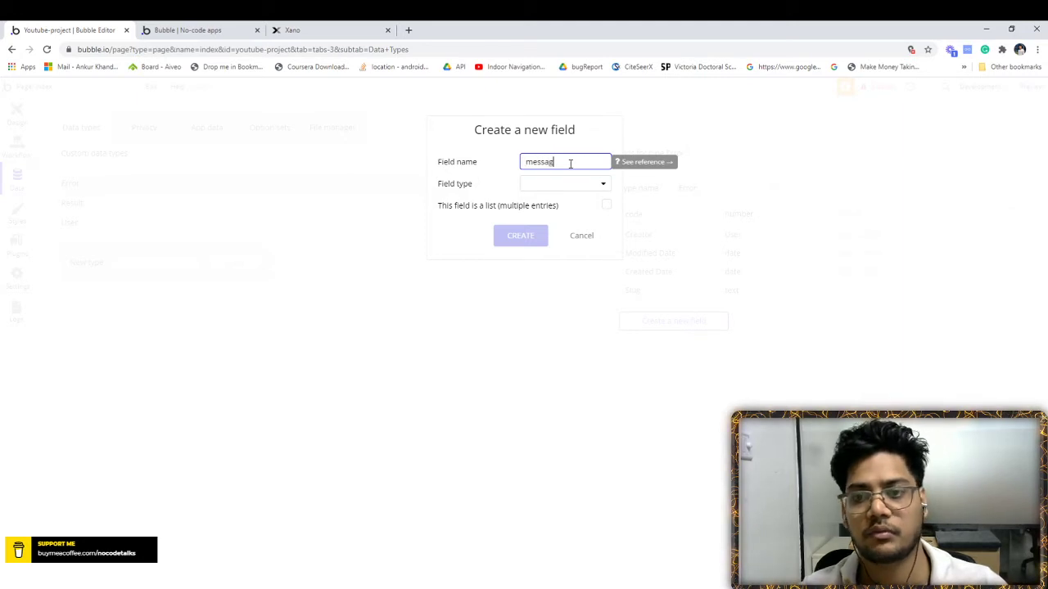
{"action": "left_click", "coordinate": [565, 183]}
{"action": "left_click", "coordinate": [532, 201]}
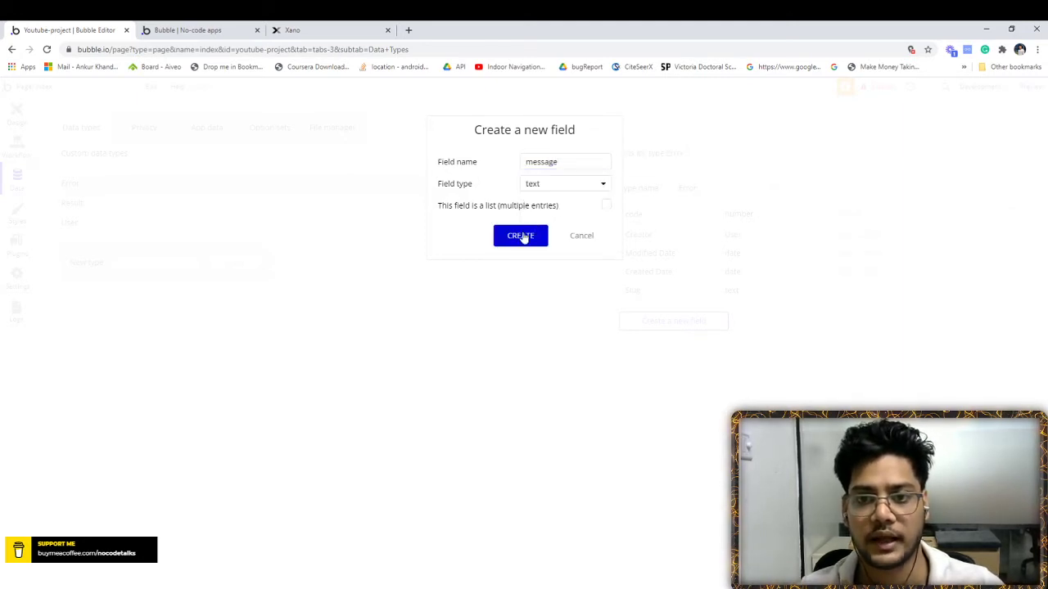
{"action": "left_click", "coordinate": [522, 236]}
Add a field named formatted message of type text to the Error data type.
{"action": "left_click", "coordinate": [671, 344]}
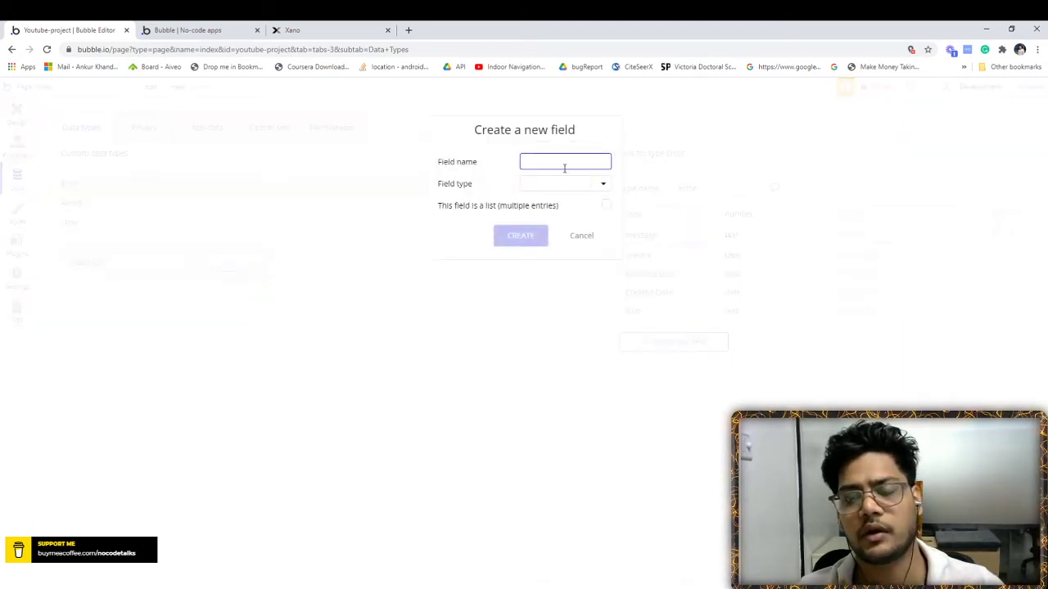
{"action": "type", "text": "formatted m"}
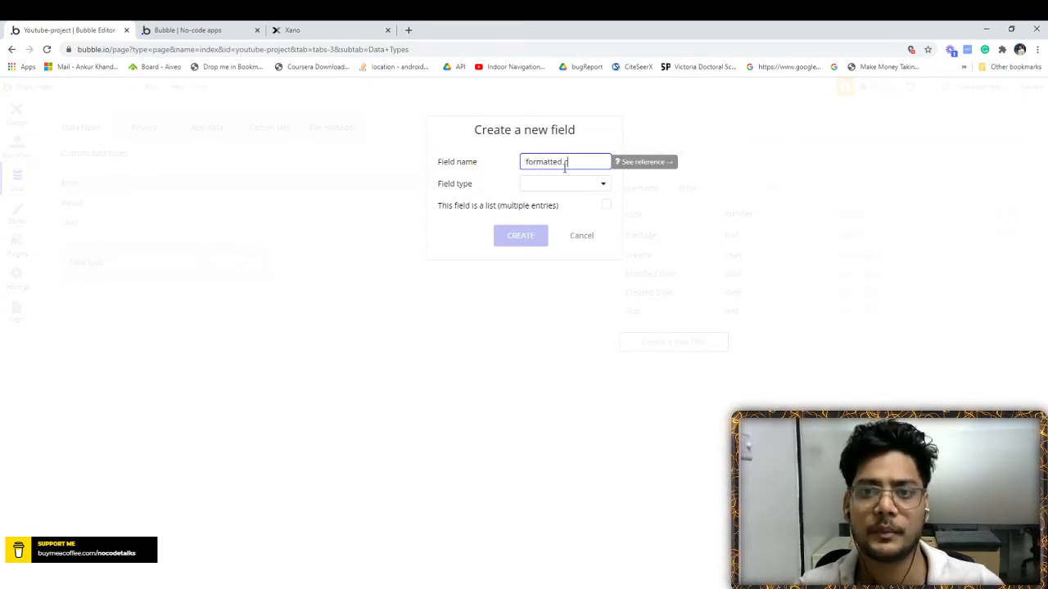
{"action": "type", "text": "essage"}
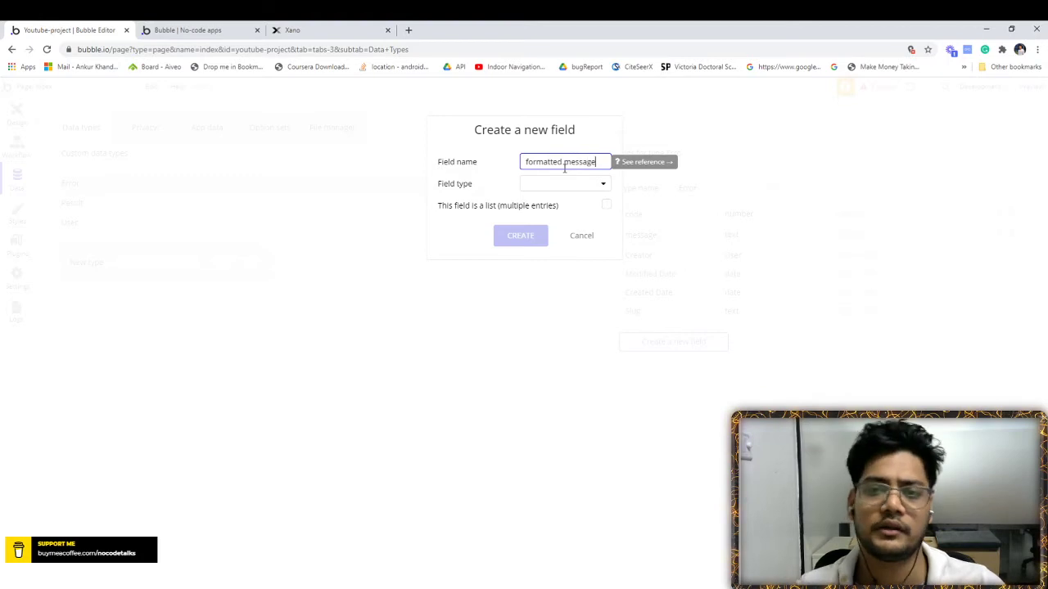
{"action": "left_click", "coordinate": [564, 183]}
{"action": "left_click", "coordinate": [556, 206]}
{"action": "left_click", "coordinate": [521, 237]}
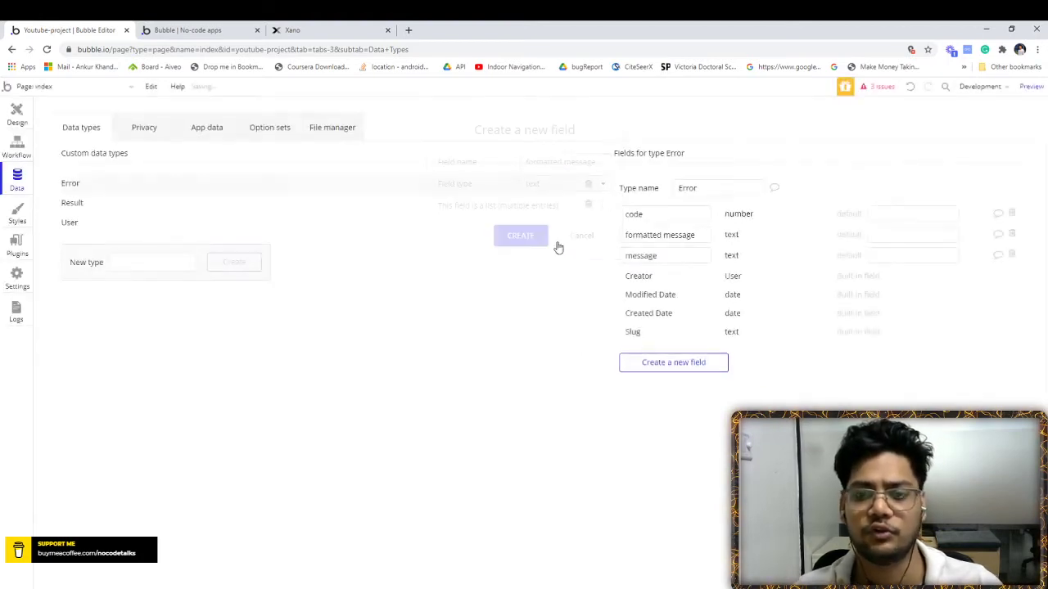
Open the workflows of the Signup / Login Popup reusable element and show the one for the SIGN UP button.
{"action": "left_click", "coordinate": [17, 145]}
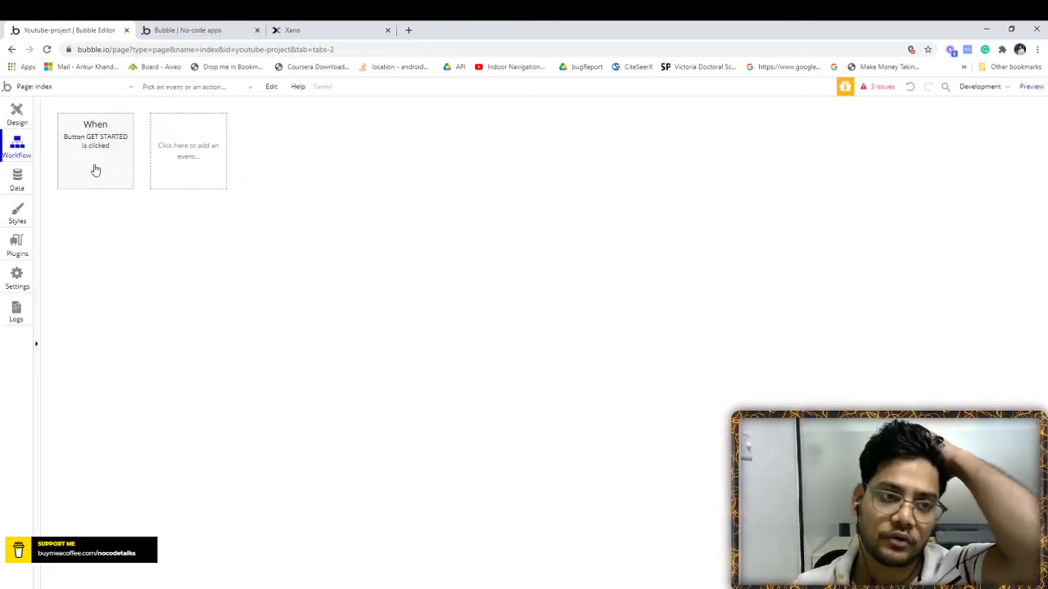
{"action": "left_click", "coordinate": [16, 115]}
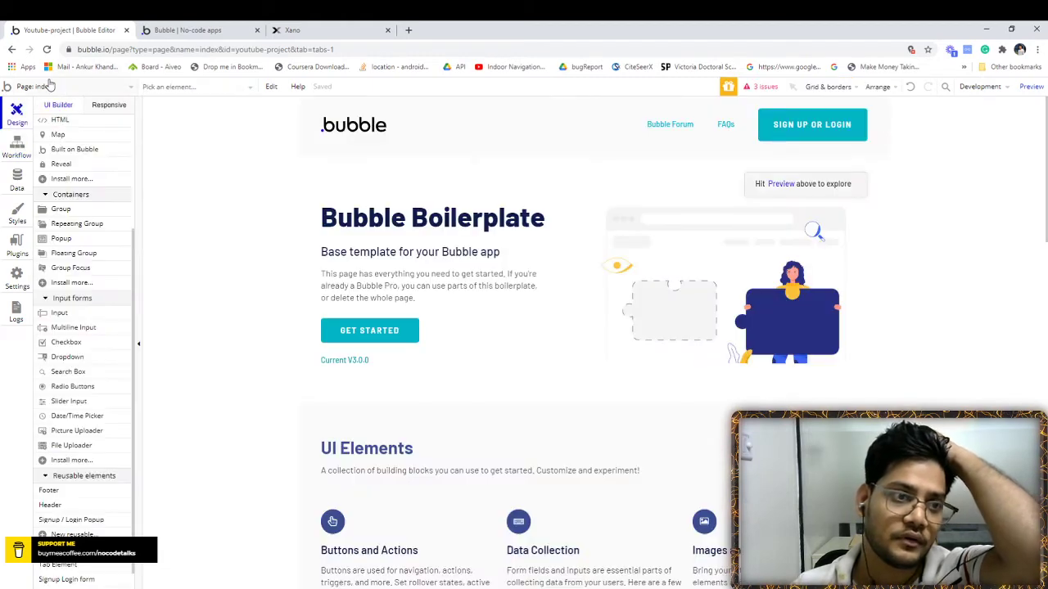
{"action": "left_click", "coordinate": [49, 85]}
{"action": "left_click", "coordinate": [27, 222]}
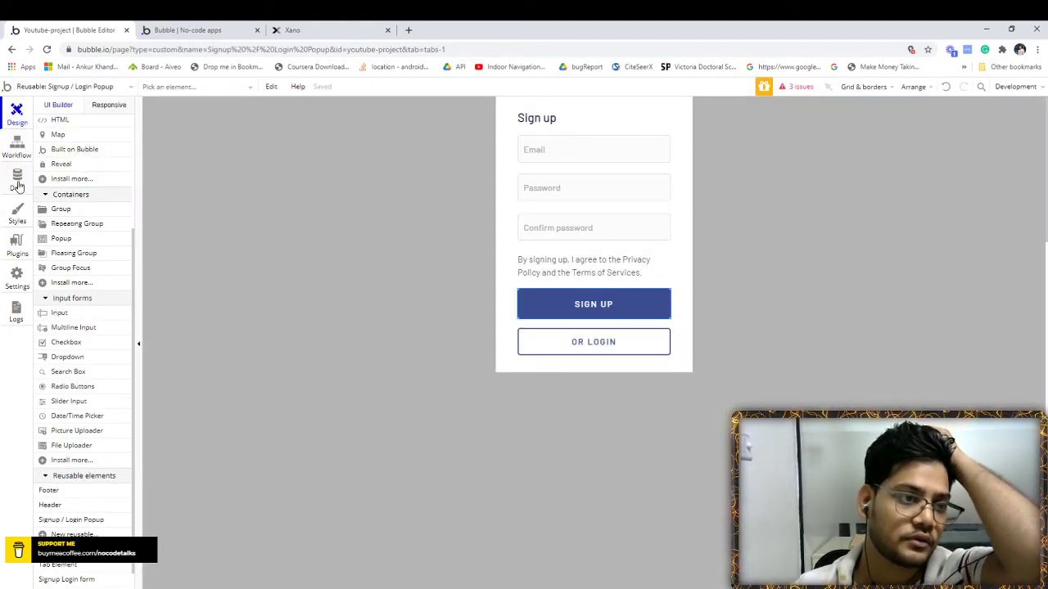
{"action": "left_click", "coordinate": [16, 146]}
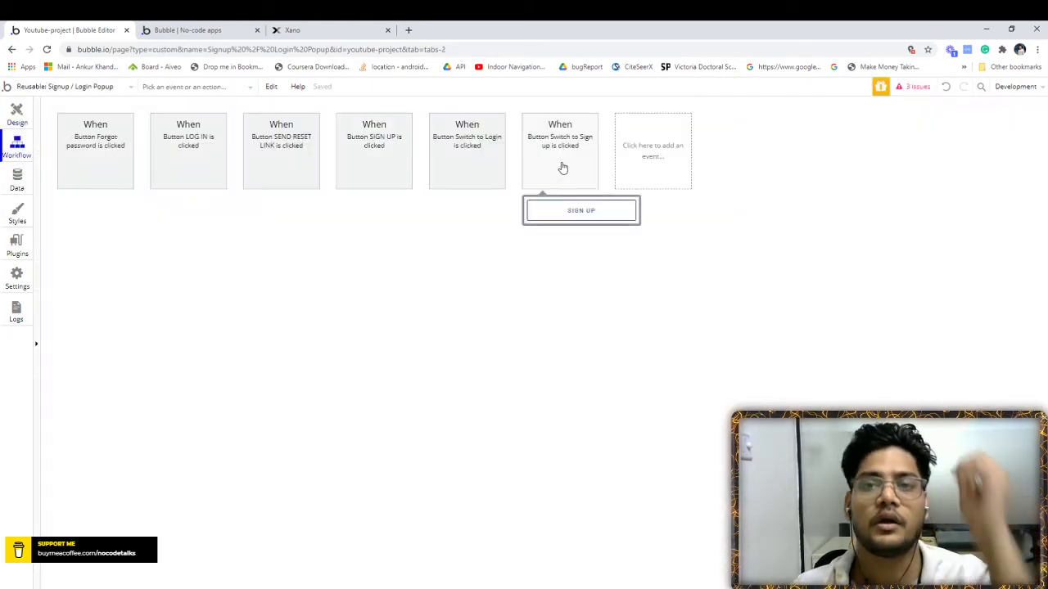
{"action": "left_click", "coordinate": [388, 157]}
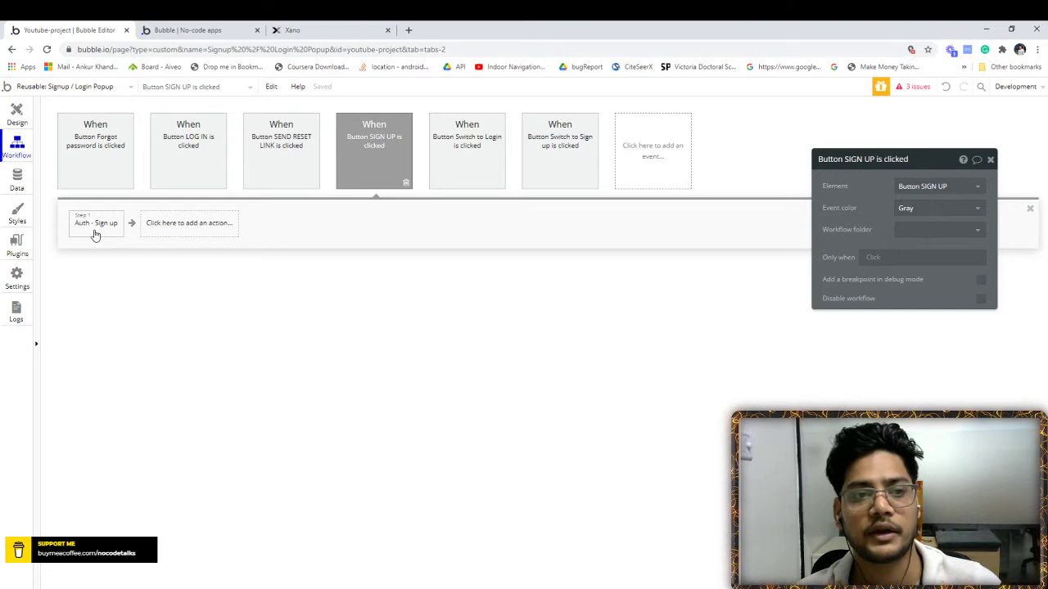
Add a workflow event for when Button SIGN UP has an error running a workflow.
{"action": "left_click", "coordinate": [665, 156]}
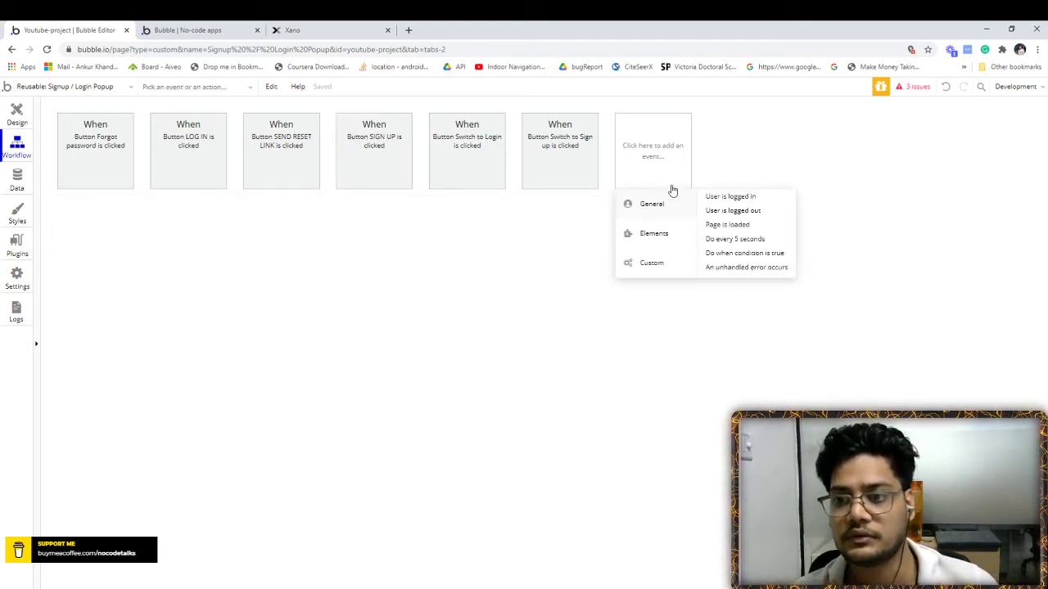
{"action": "mouse_move", "coordinate": [684, 236]}
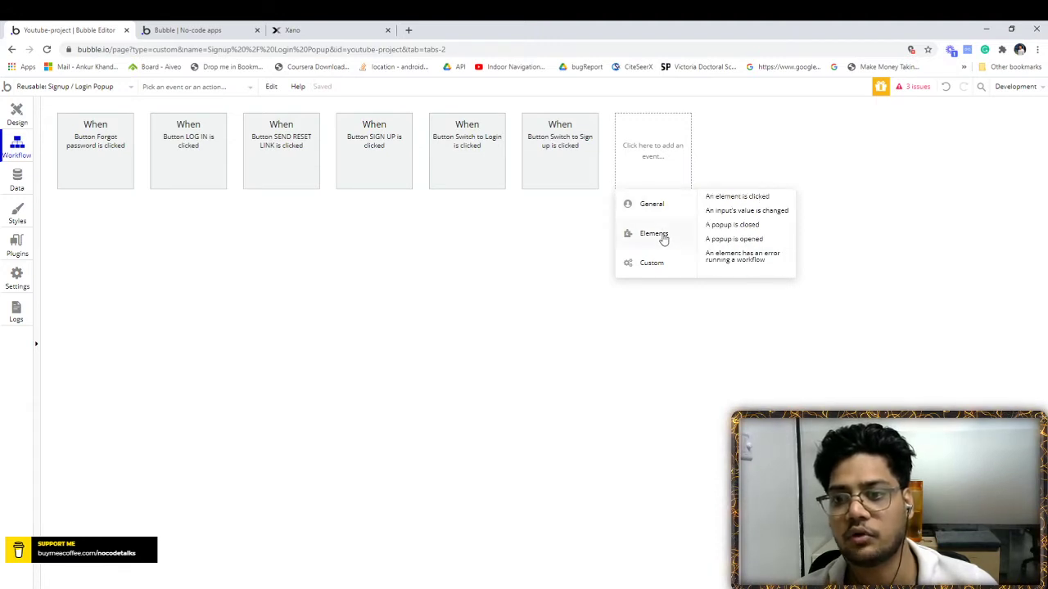
{"action": "left_click", "coordinate": [736, 264]}
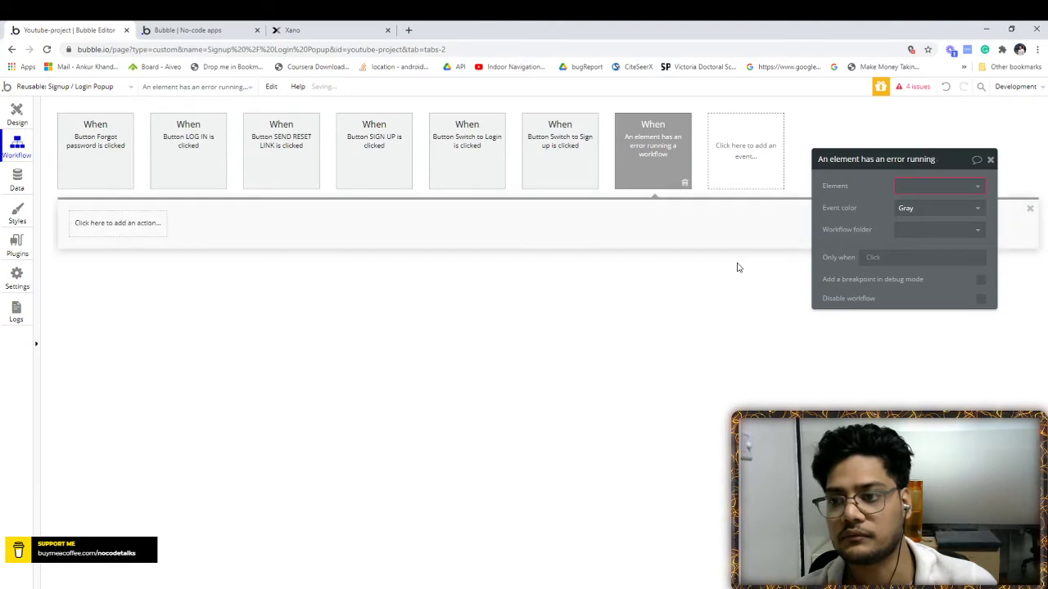
{"action": "left_click", "coordinate": [969, 188]}
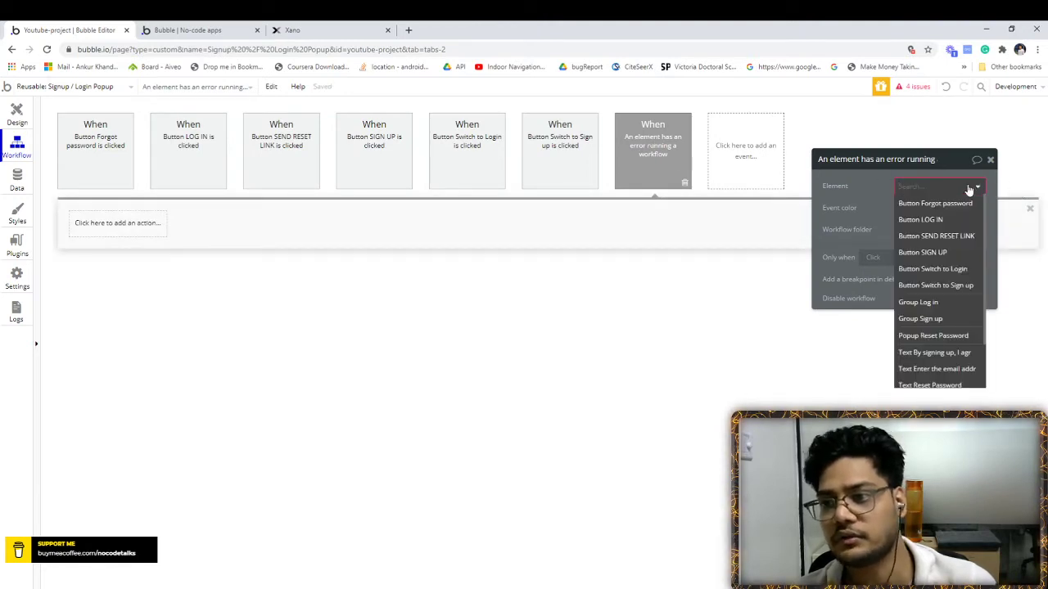
{"action": "left_click", "coordinate": [941, 252]}
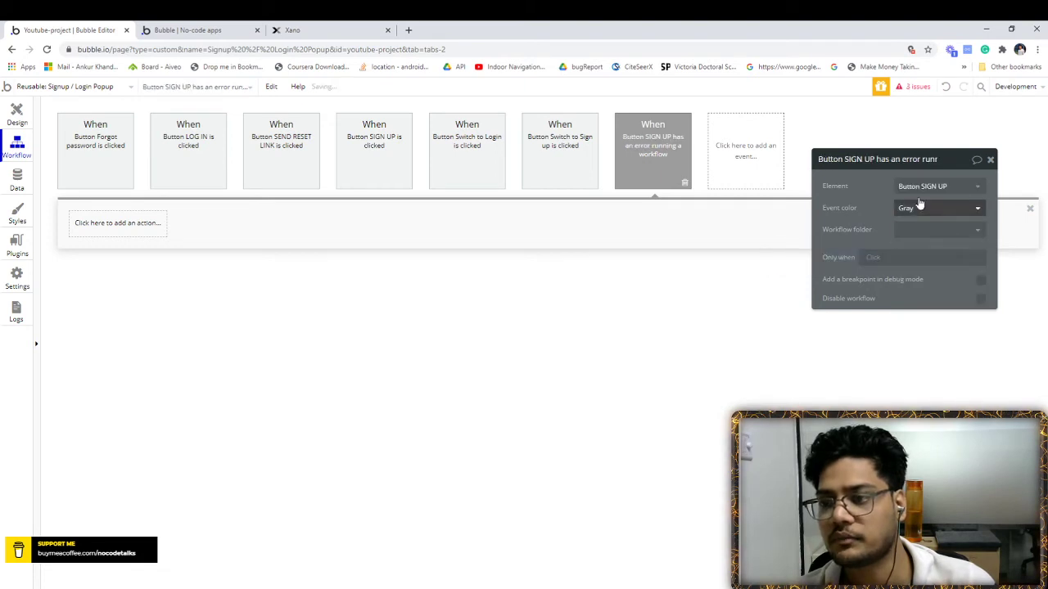
{"action": "left_click", "coordinate": [990, 161]}
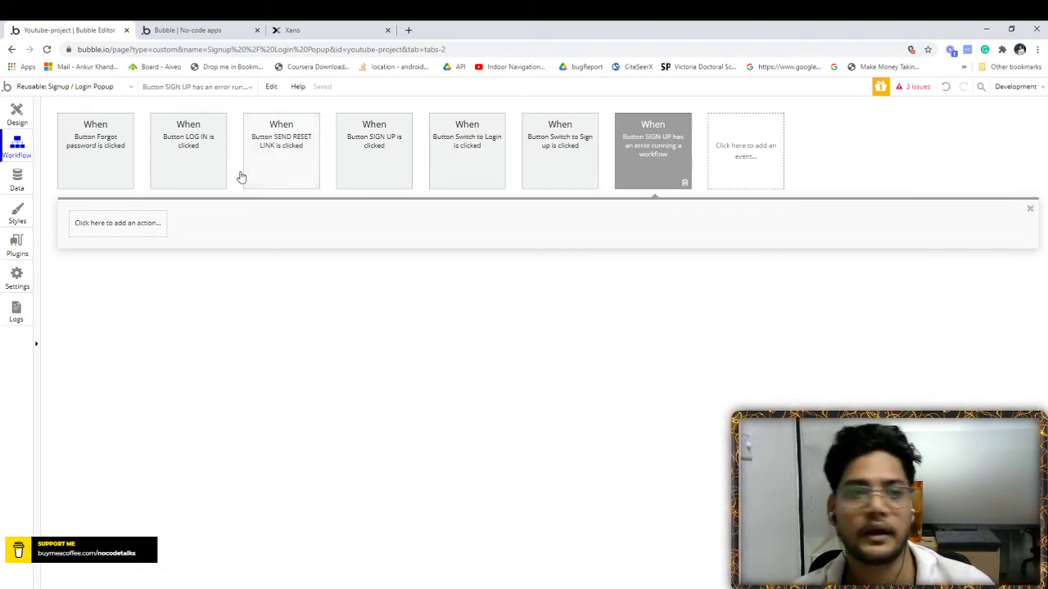
Return to the popup's design and extend its lower edge to make room below the OR LOGIN button.
{"action": "left_click", "coordinate": [127, 233]}
{"action": "left_click", "coordinate": [17, 117]}
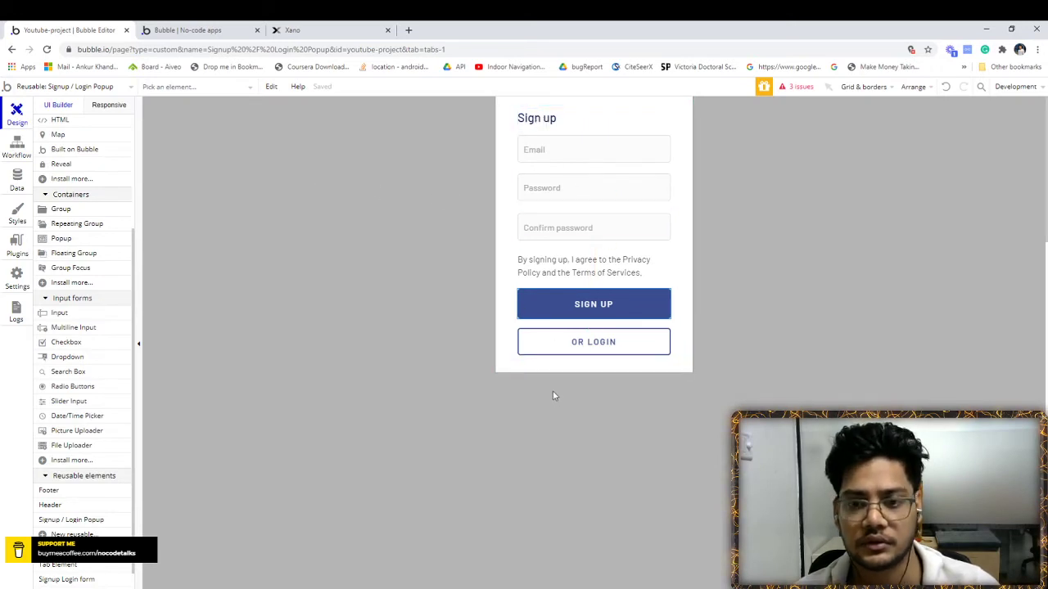
{"action": "left_click", "coordinate": [590, 368]}
{"action": "left_click_drag", "start_coordinate": [594, 373], "coordinate": [594, 425]}
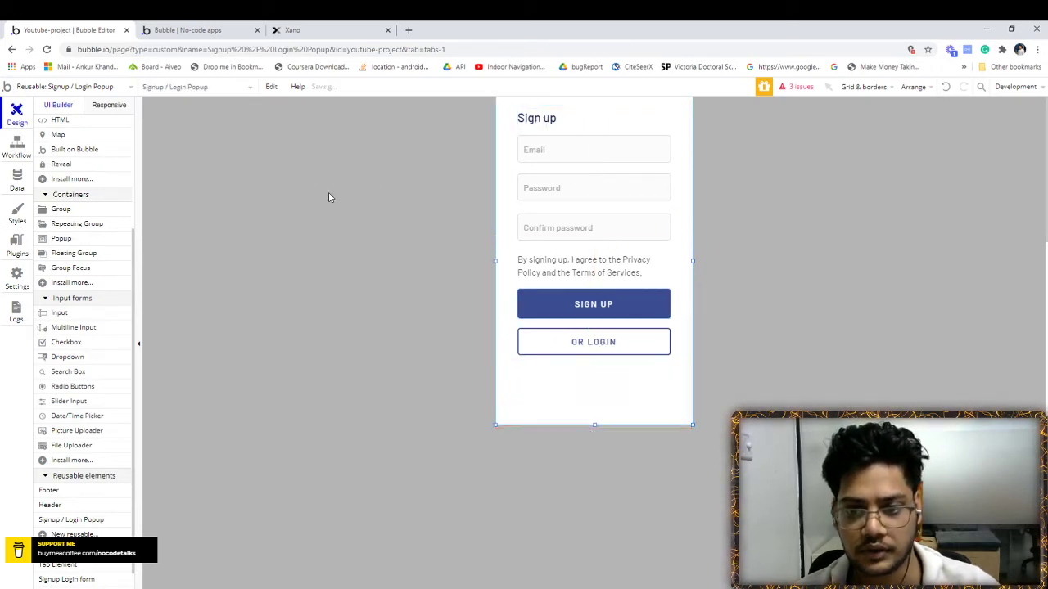
{"action": "left_click", "coordinate": [57, 312]}
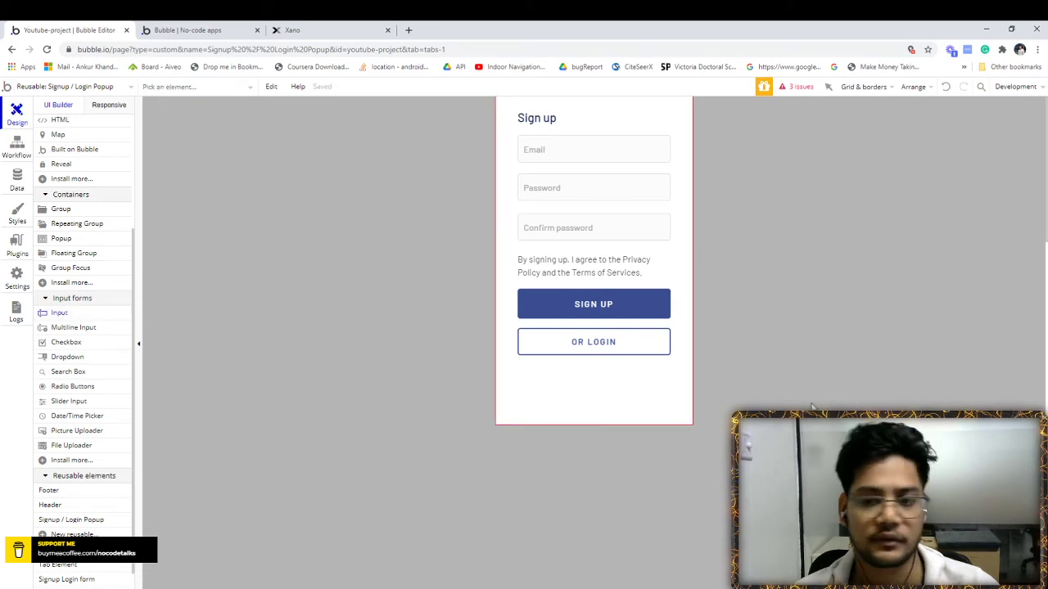
{"action": "left_click_drag", "start_coordinate": [517, 374], "coordinate": [674, 400]}
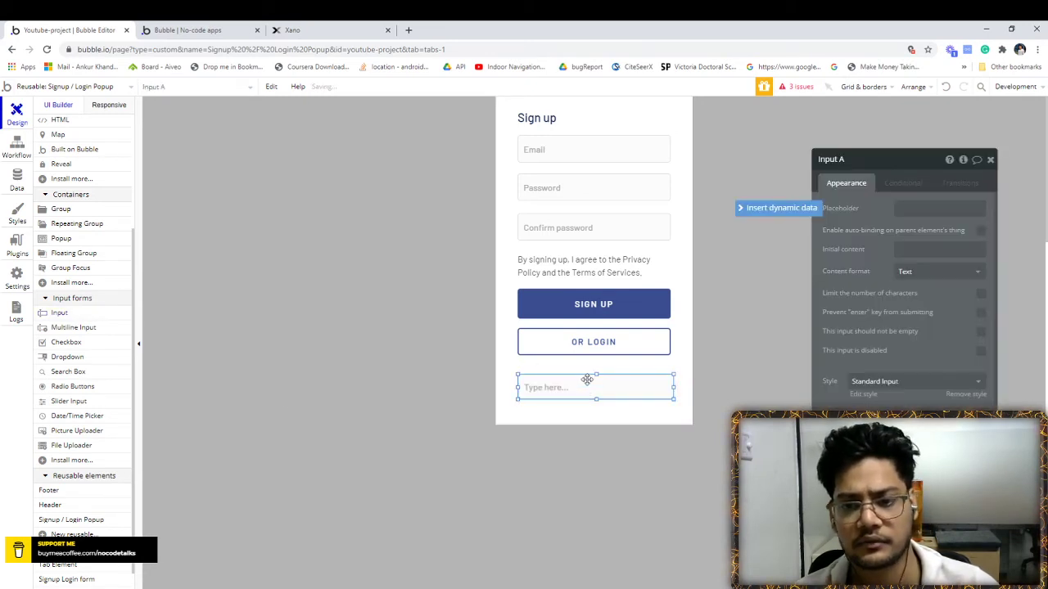
{"action": "left_click", "coordinate": [620, 393]}
{"action": "key", "text": "Delete"}
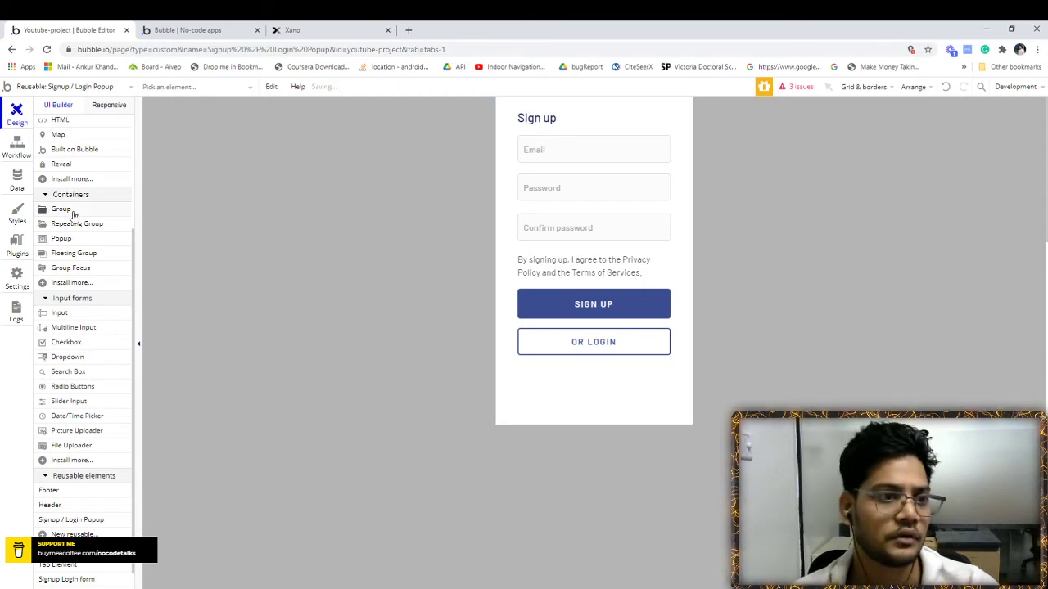
Draw a text element below the OR LOGIN button and insert a dynamic search for the Error type in it.
{"action": "scroll", "coordinate": [73, 217], "scroll_direction": "up", "scroll_amount": 3}
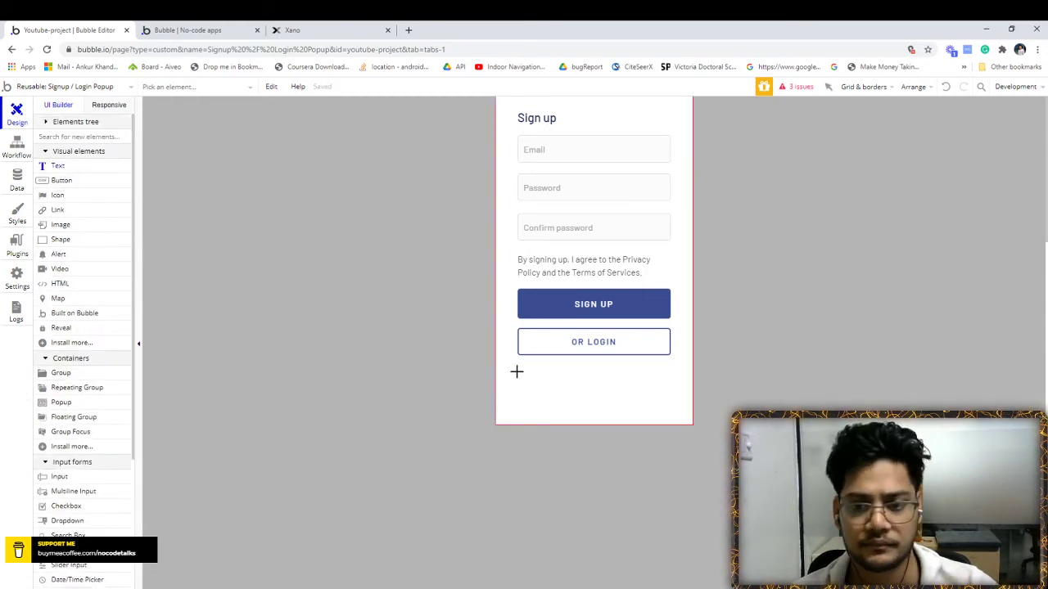
{"action": "mouse_move", "coordinate": [516, 372]}
{"action": "left_mouse_down"}
{"action": "mouse_move", "coordinate": [648, 411]}
{"action": "mouse_move", "coordinate": [672, 398]}
{"action": "left_mouse_up"}
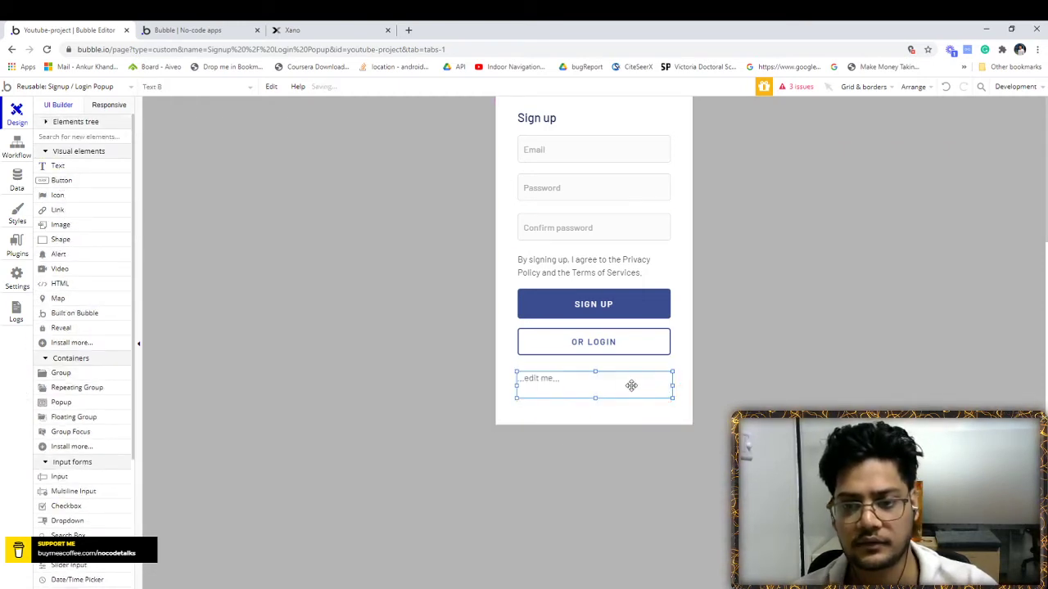
{"action": "left_click", "coordinate": [798, 209]}
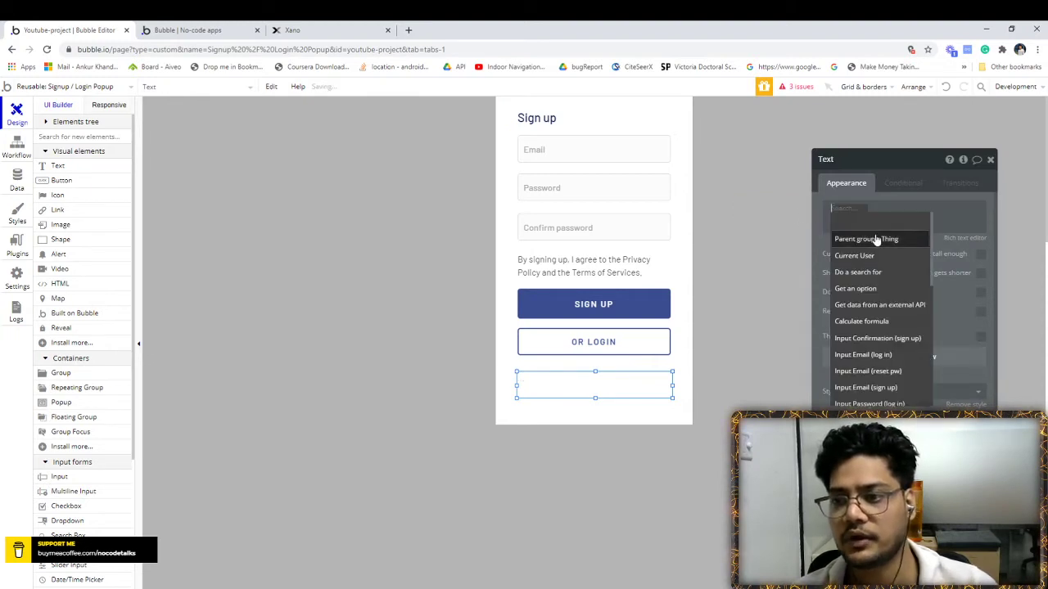
{"action": "left_click", "coordinate": [859, 272]}
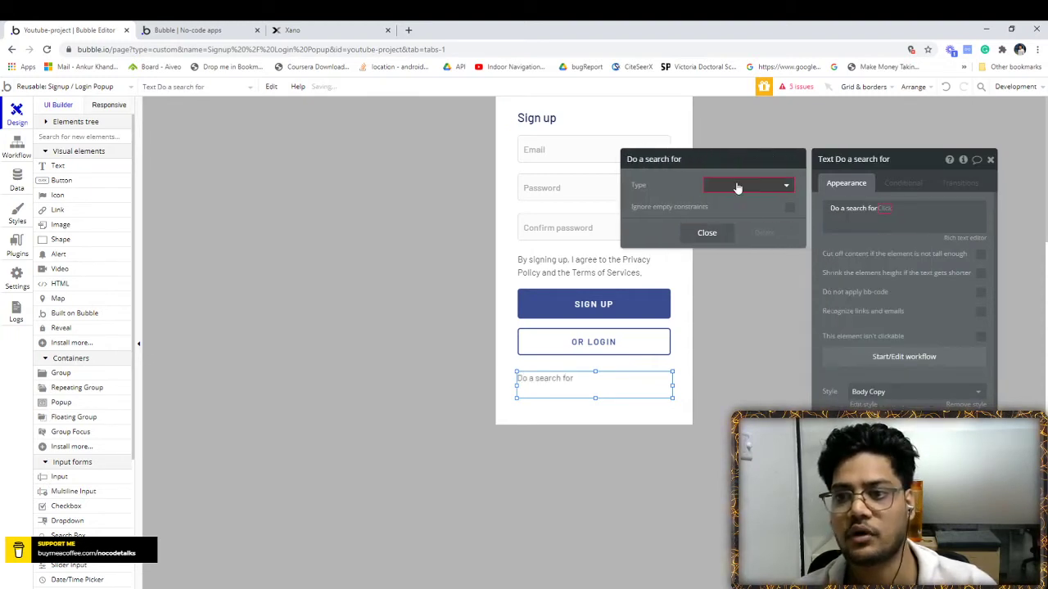
{"action": "left_click", "coordinate": [737, 188]}
{"action": "left_click", "coordinate": [737, 214]}
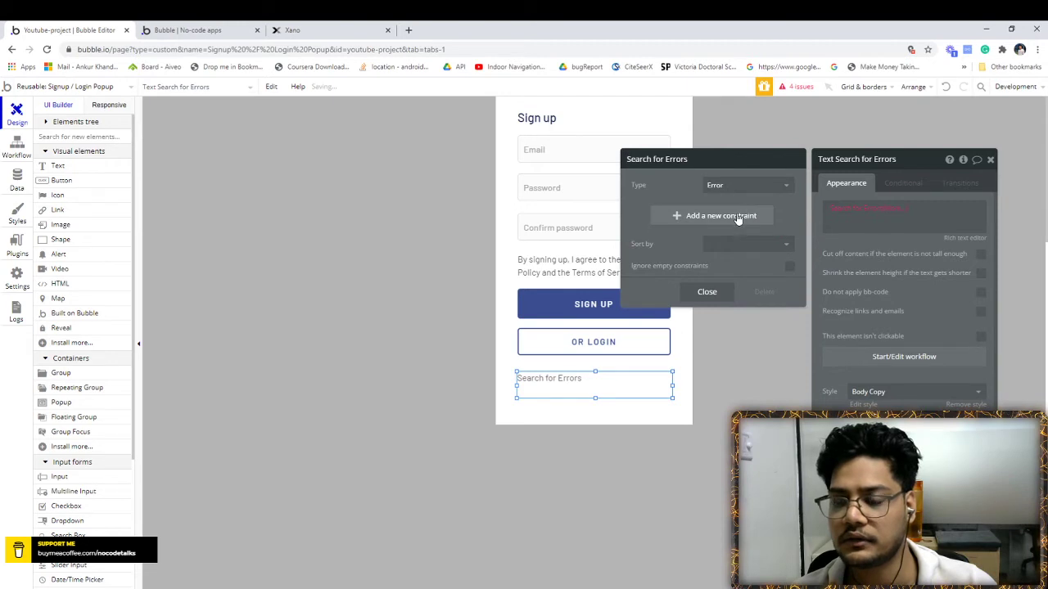
Complete the text's search expression so it shows the first item's formatted message.
{"action": "left_click", "coordinate": [892, 214]}
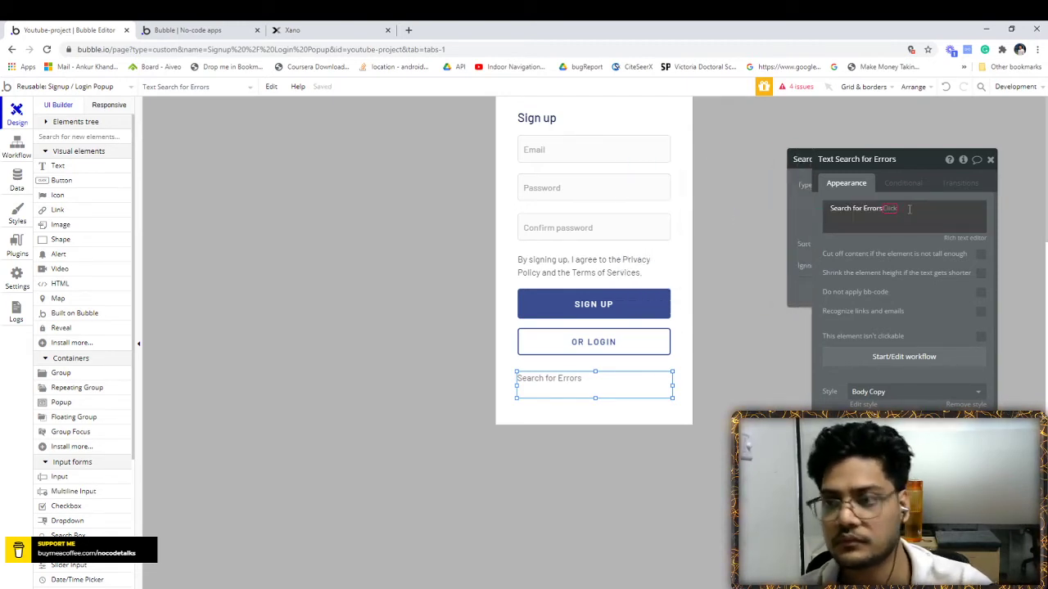
{"action": "left_click", "coordinate": [884, 209]}
{"action": "left_click", "coordinate": [893, 209]}
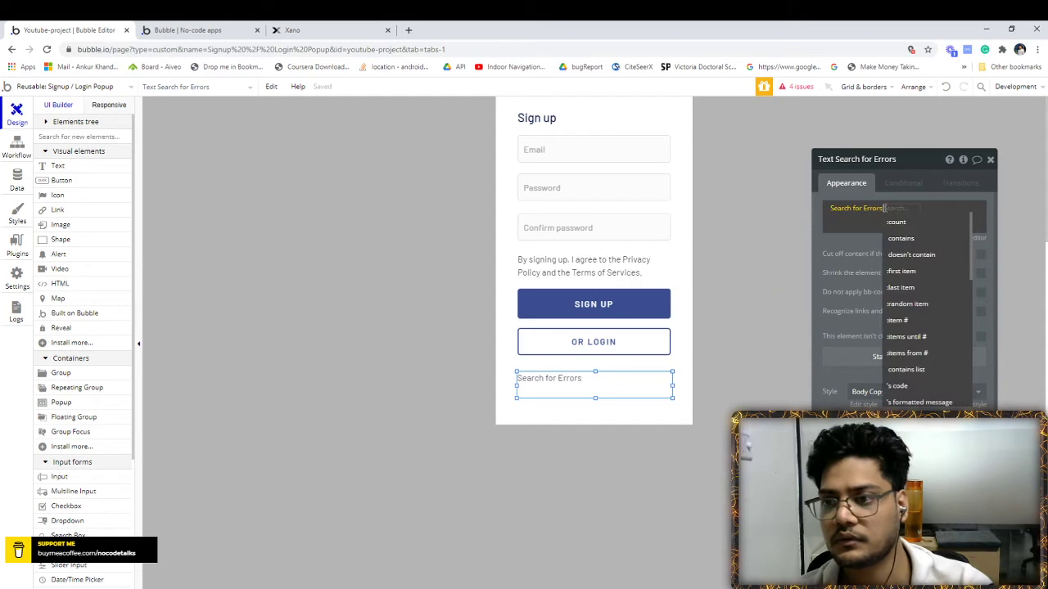
{"action": "left_click", "coordinate": [901, 271]}
{"action": "left_click", "coordinate": [947, 239]}
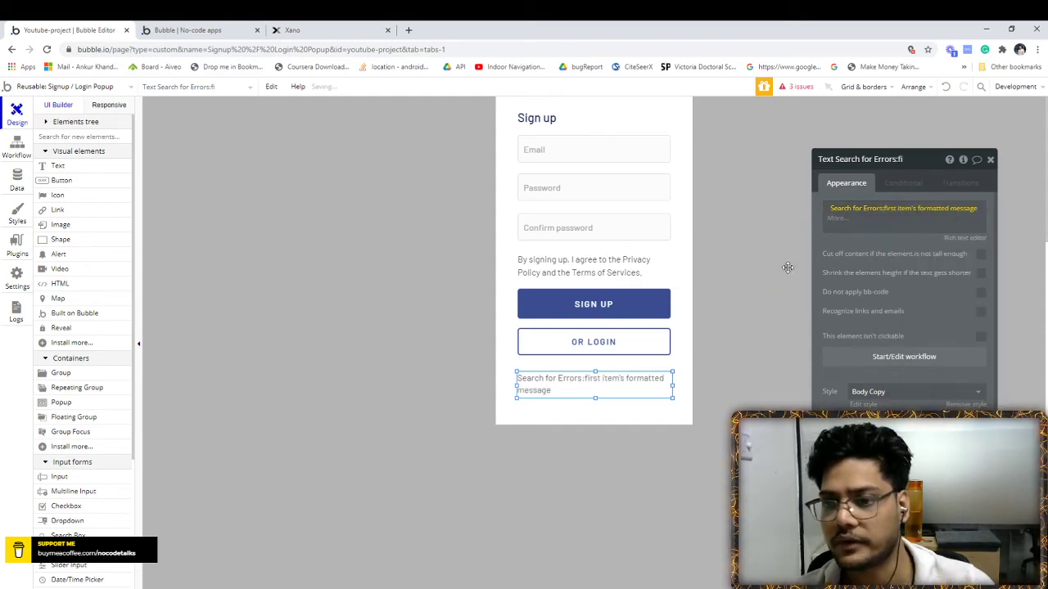
Remove the Body Copy style from the error message text and format it as bold, red, size 14.
{"action": "scroll", "coordinate": [943, 327], "scroll_direction": "down", "scroll_amount": 3}
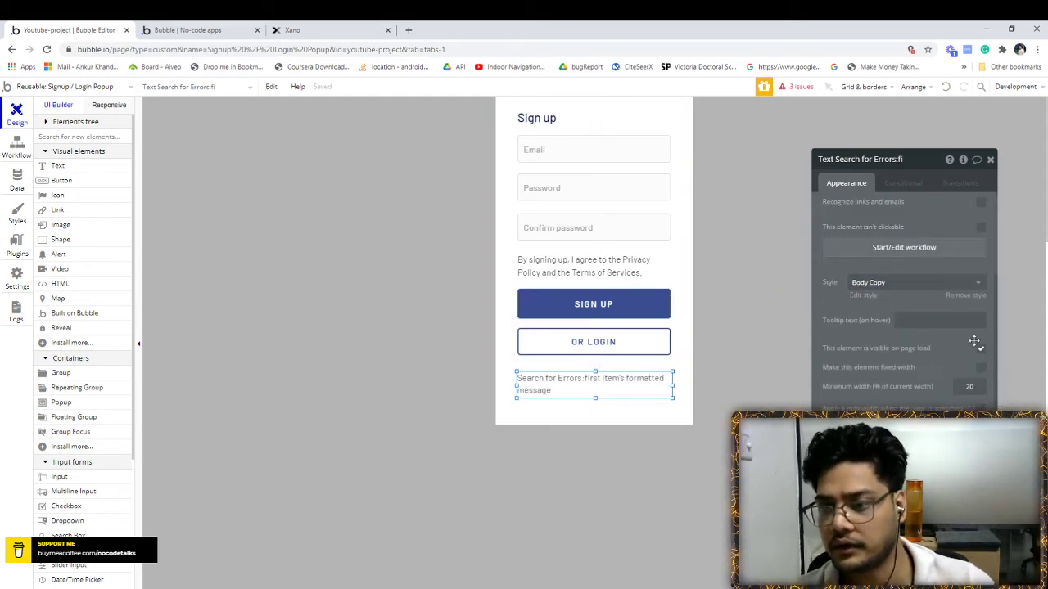
{"action": "left_click", "coordinate": [959, 298]}
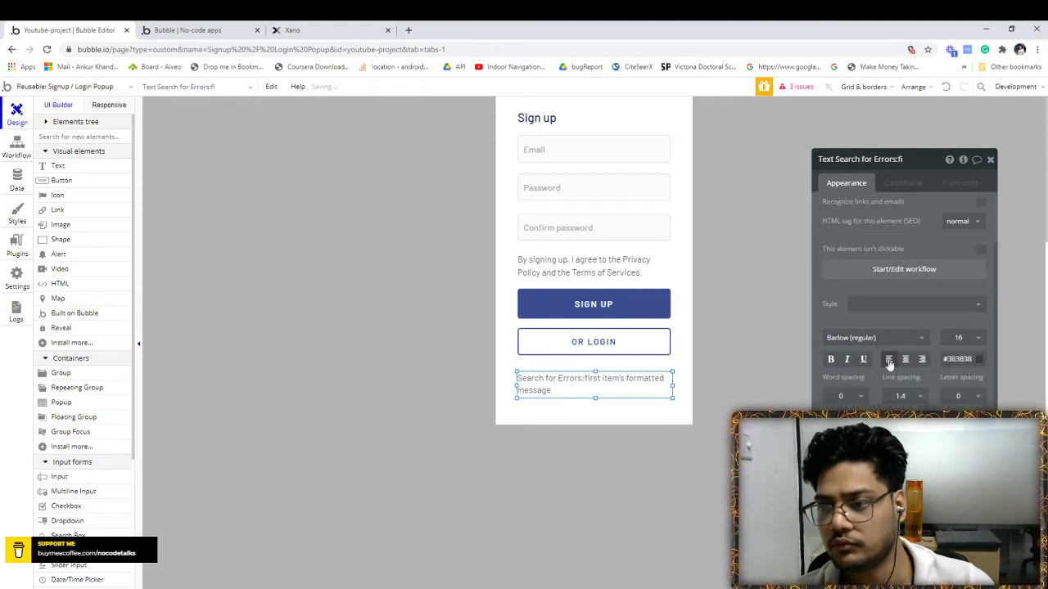
{"action": "left_click", "coordinate": [833, 361]}
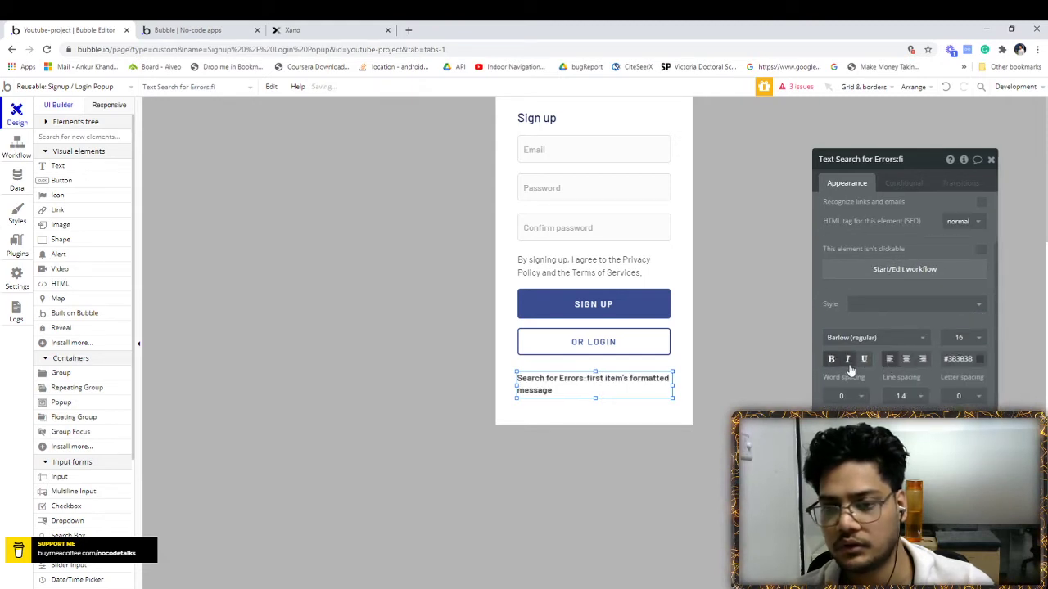
{"action": "left_click", "coordinate": [976, 359]}
{"action": "left_click", "coordinate": [1014, 372]}
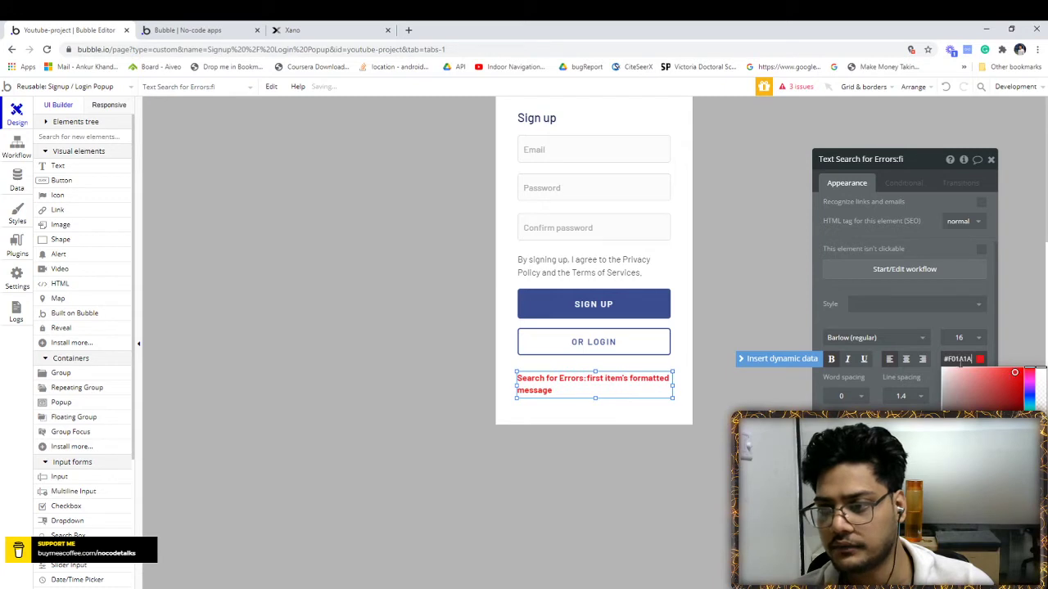
{"action": "left_click", "coordinate": [962, 337]}
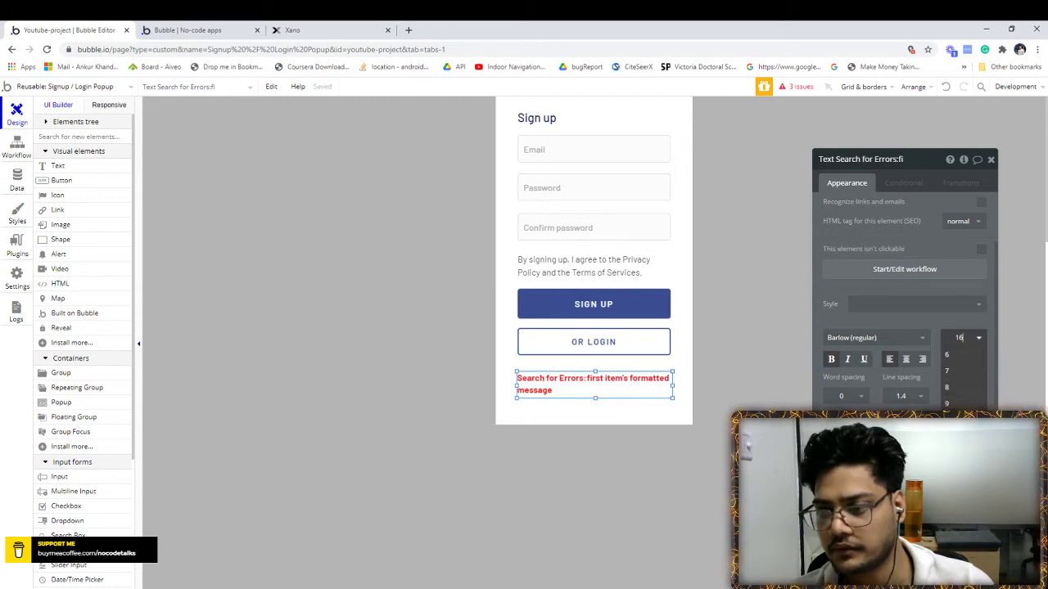
{"action": "left_click", "coordinate": [960, 485]}
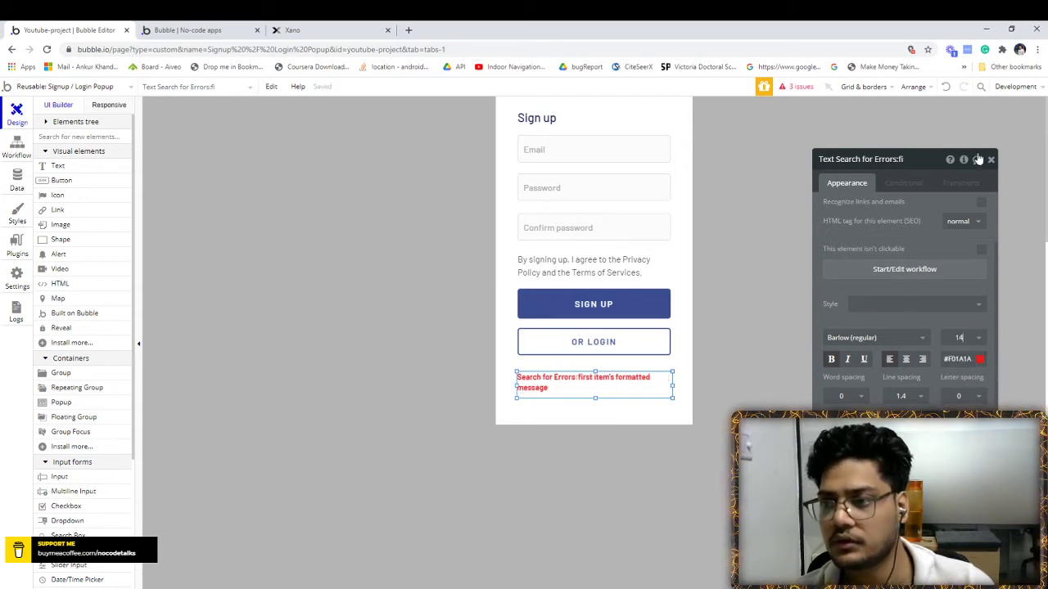
{"action": "left_click", "coordinate": [990, 160]}
Add a Create a new thing action to the Button SIGN UP error workflow and open its type choices.
{"action": "left_click", "coordinate": [17, 145]}
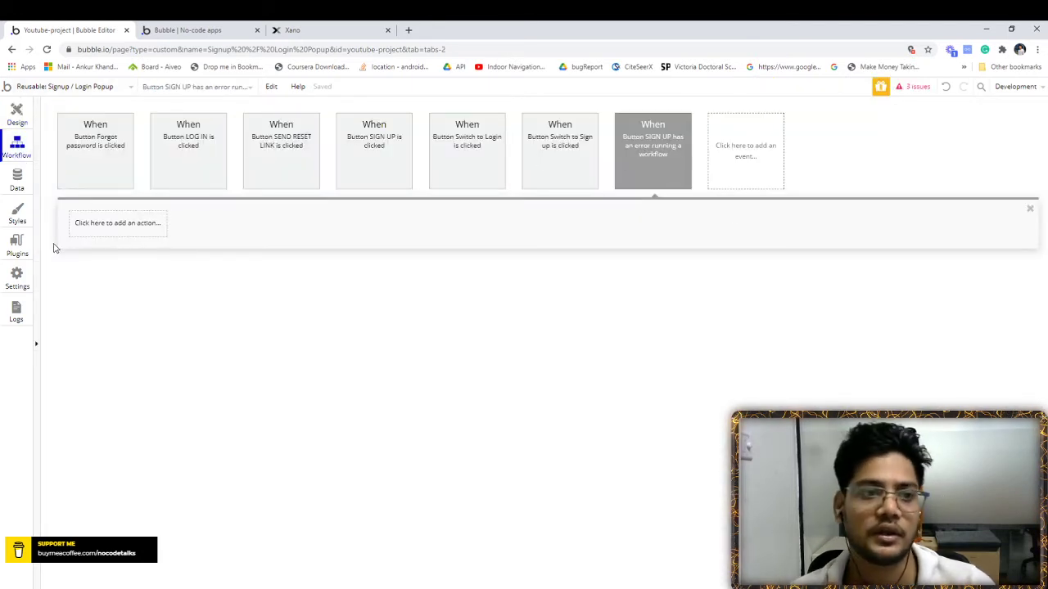
{"action": "left_click", "coordinate": [89, 233]}
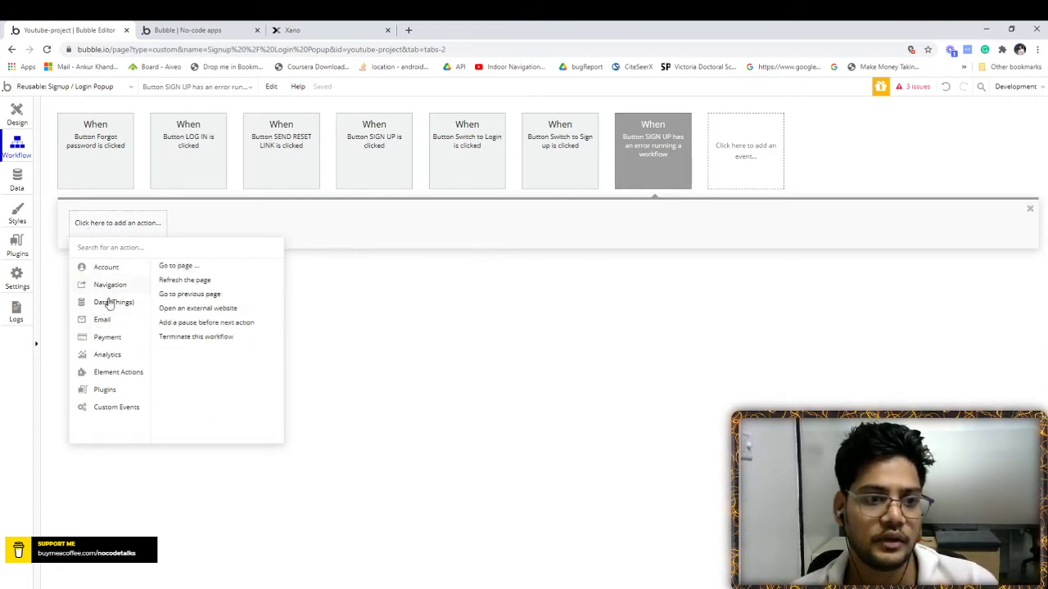
{"action": "mouse_move", "coordinate": [109, 304]}
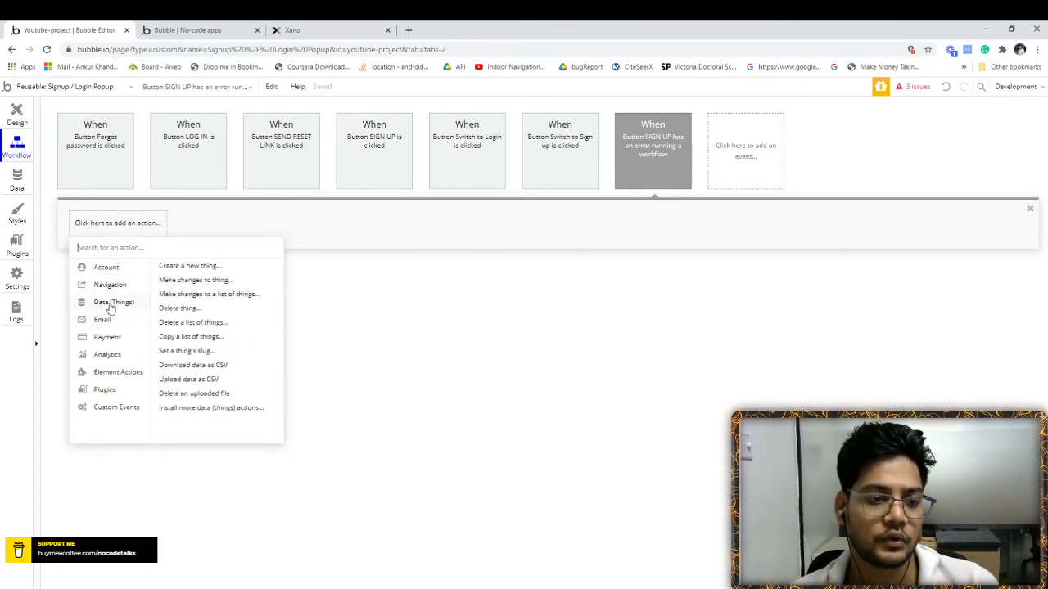
{"action": "left_click", "coordinate": [188, 266]}
{"action": "left_click", "coordinate": [953, 186]}
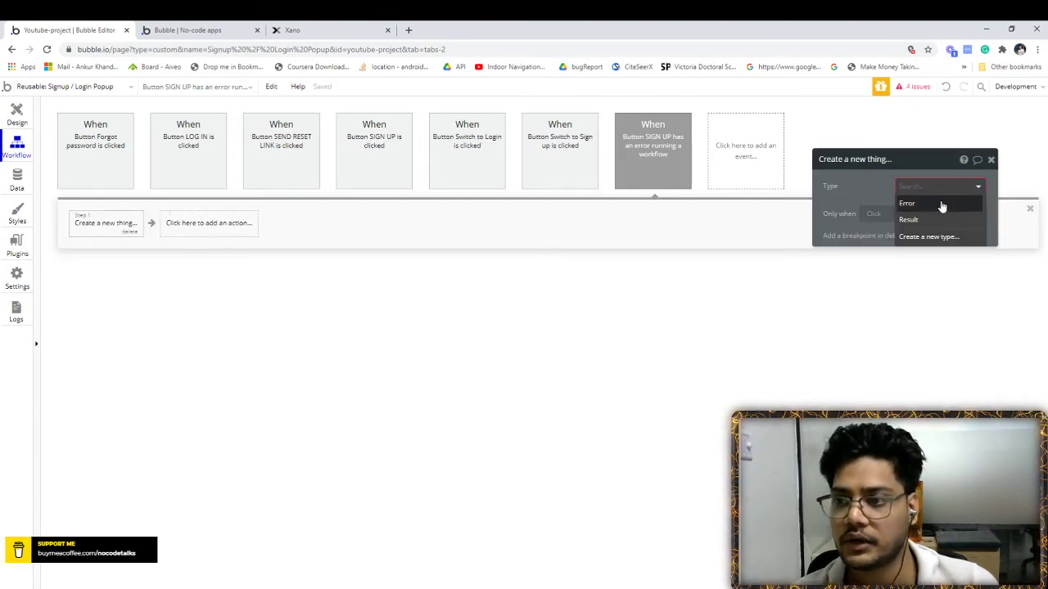